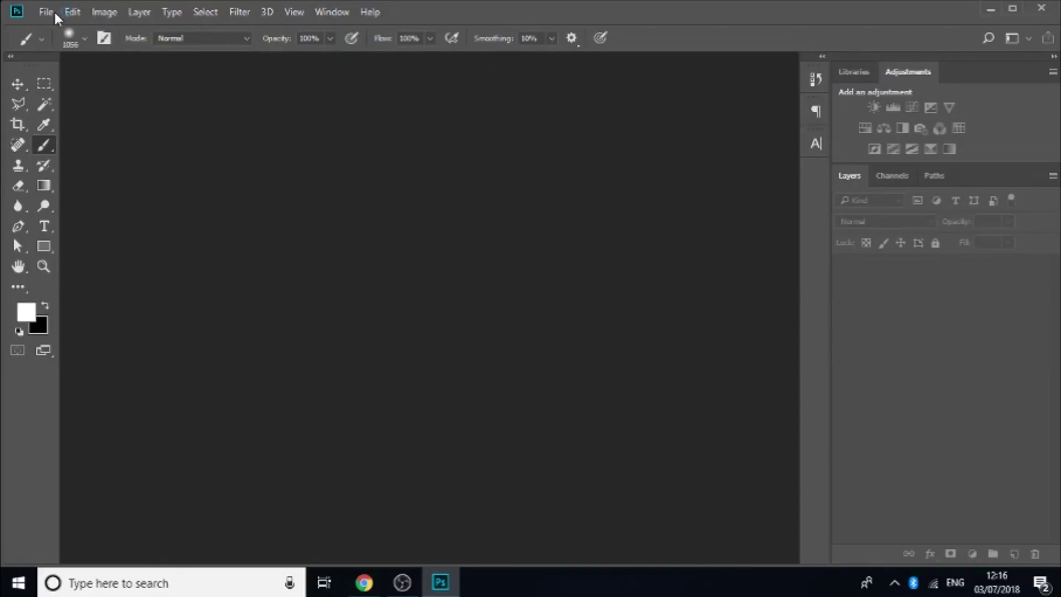
Step: Open the File menu's New Document dialog showing the 1280 × 720 px, 72 ppi preset
{"action": "left_click", "coordinate": [54, 12]}
{"action": "left_click", "coordinate": [50, 14]}
{"action": "left_click", "coordinate": [58, 29]}
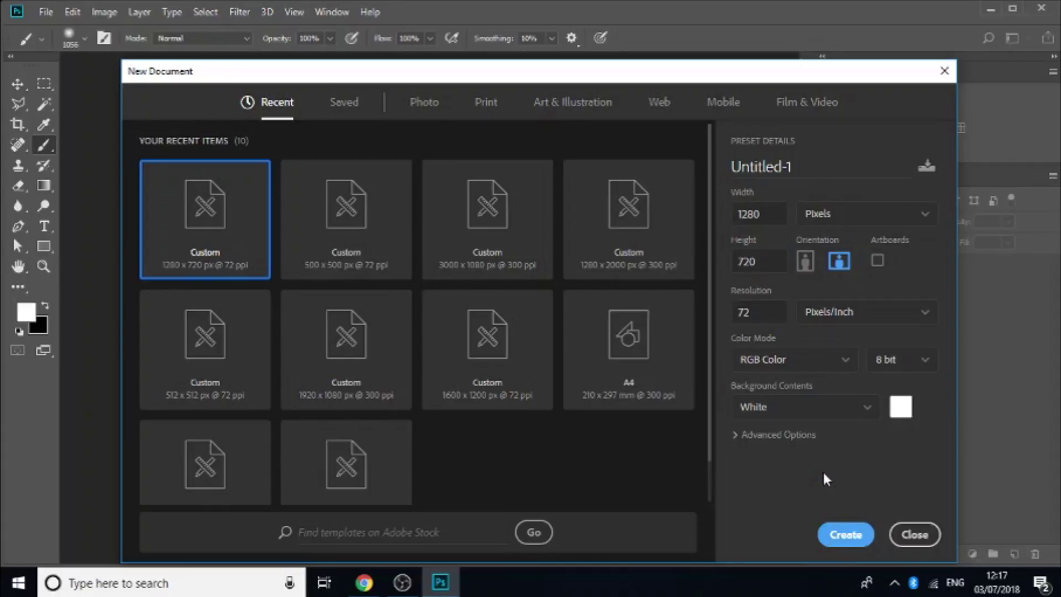
Step: Create the 1280 × 720 document, close the duplicate tab, and add an empty Layer 1
{"action": "left_click", "coordinate": [839, 539]}
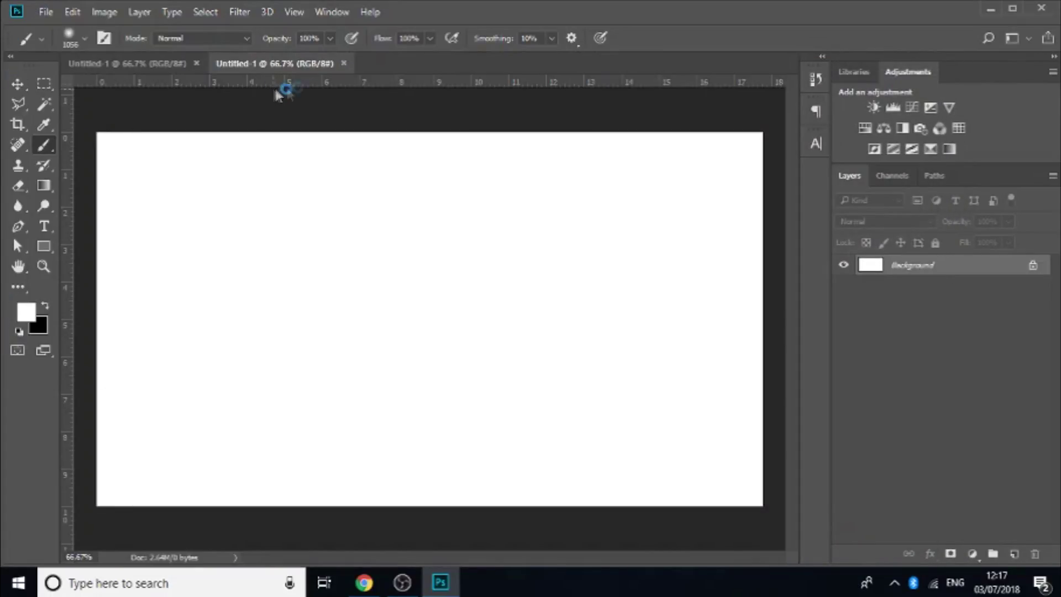
{"action": "left_click", "coordinate": [344, 63]}
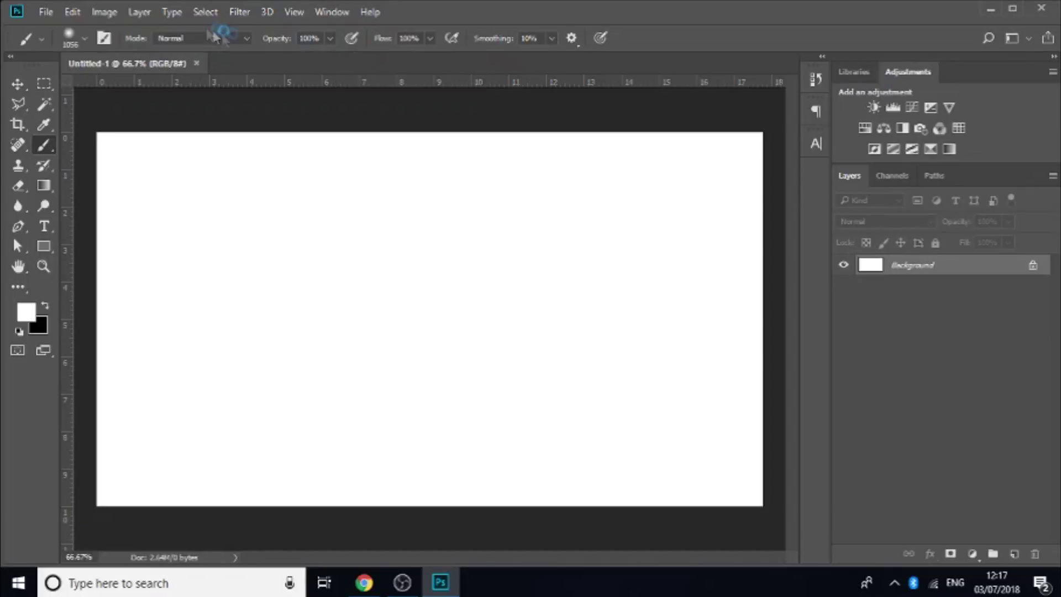
{"action": "left_click", "coordinate": [16, 85]}
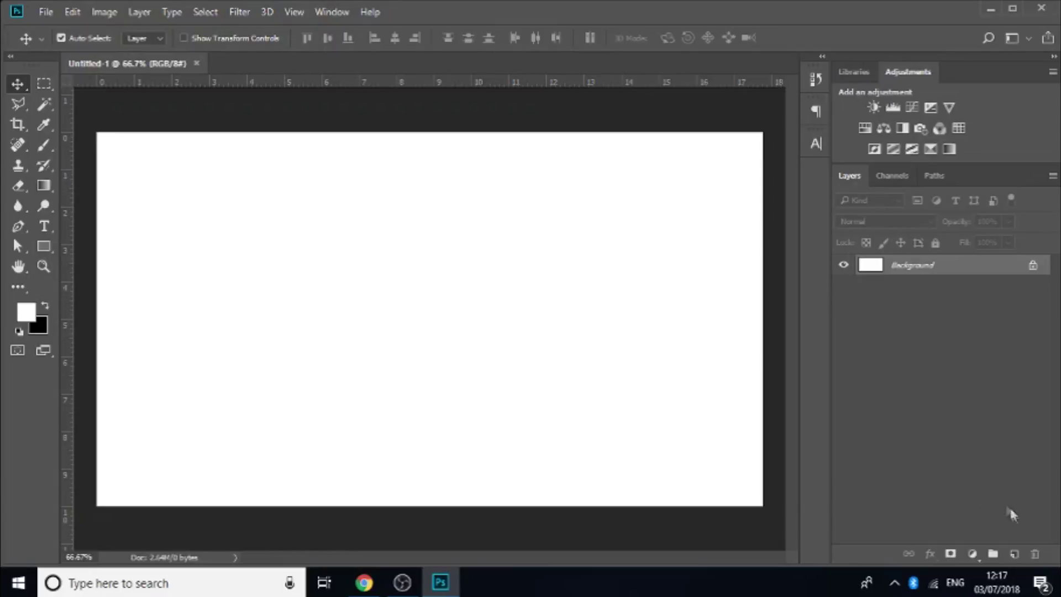
{"action": "left_click", "coordinate": [1016, 554]}
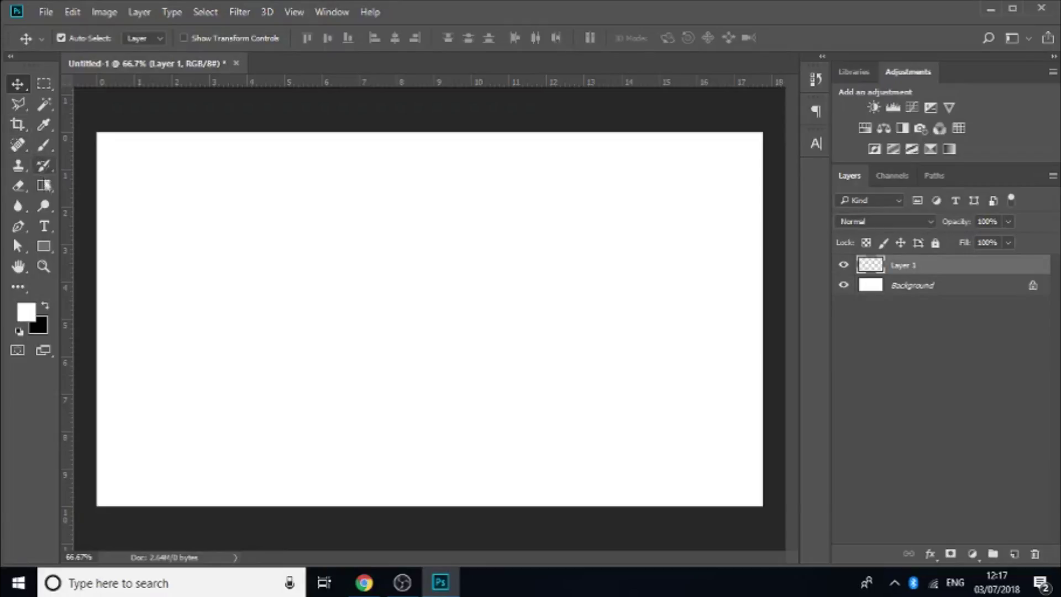
{"action": "left_click", "coordinate": [45, 226]}
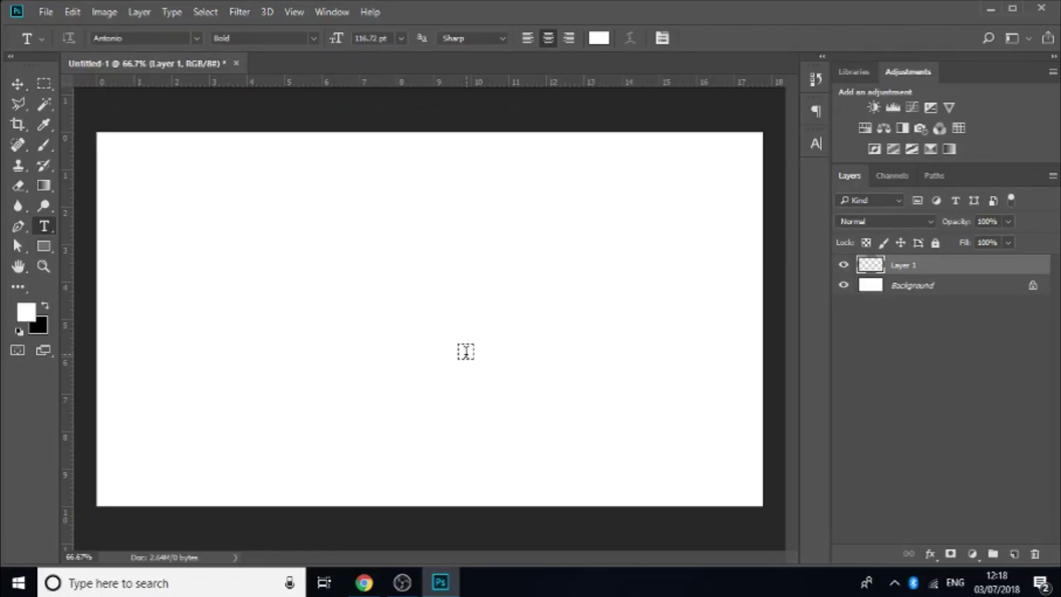
Step: Type the capitalised headline text on the left side of the canvas
{"action": "left_click", "coordinate": [465, 352]}
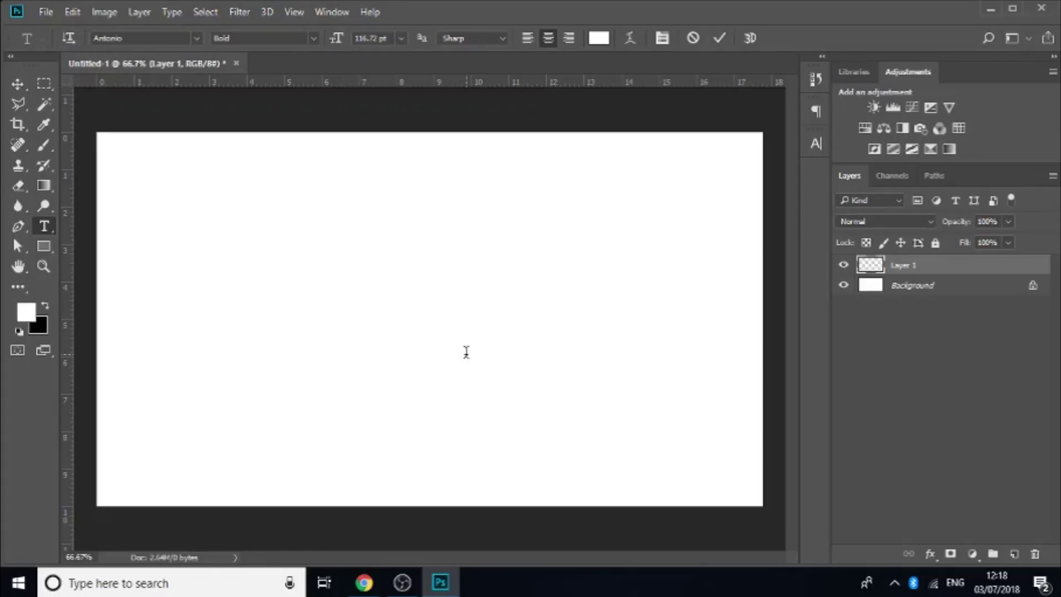
{"action": "key", "text": "Caps_Lock"}
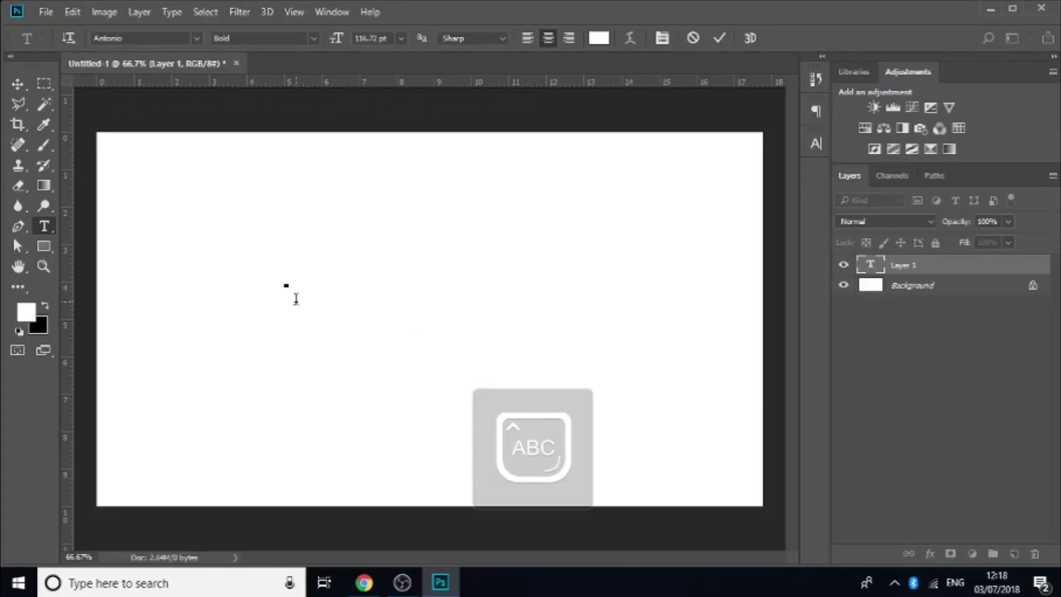
{"action": "type", "text": "TUTORIAL"}
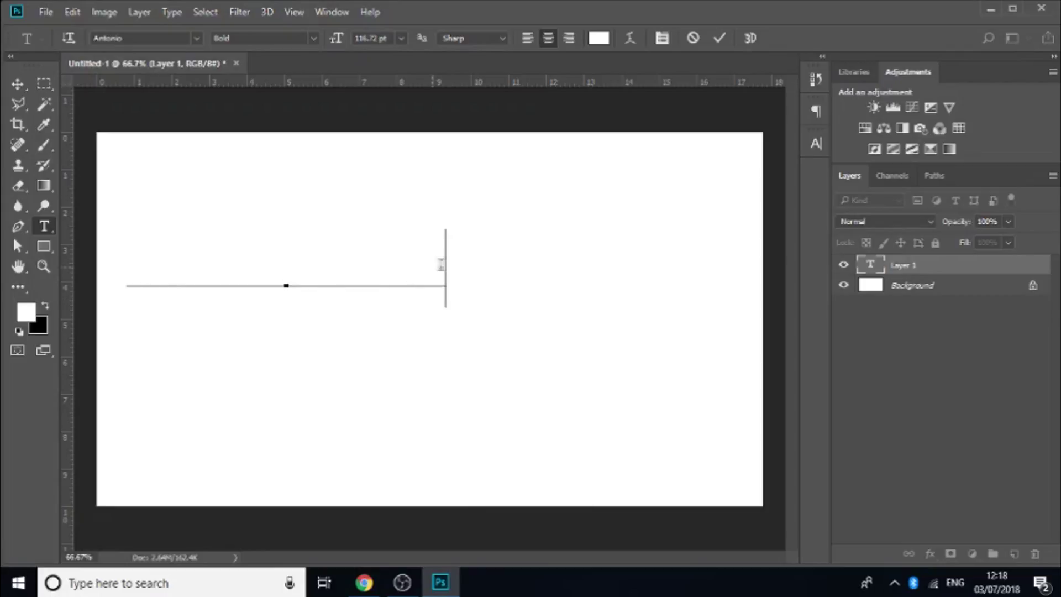
Step: Colour the selected text red and scale it down to 106.72 pt
{"action": "left_click_drag", "start_coordinate": [455, 265], "coordinate": [12, 225]}
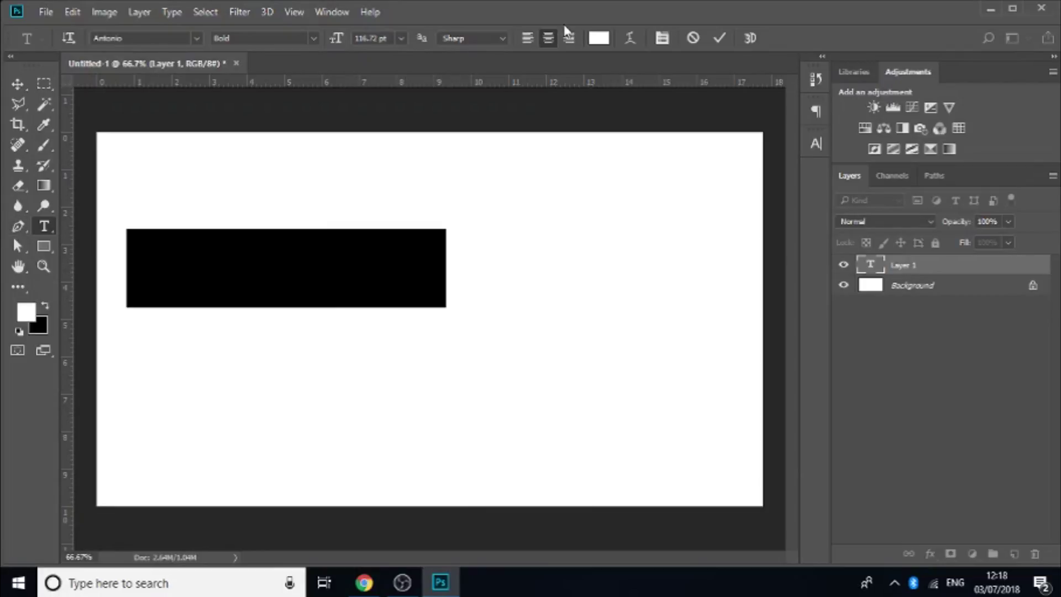
{"action": "left_click", "coordinate": [598, 38]}
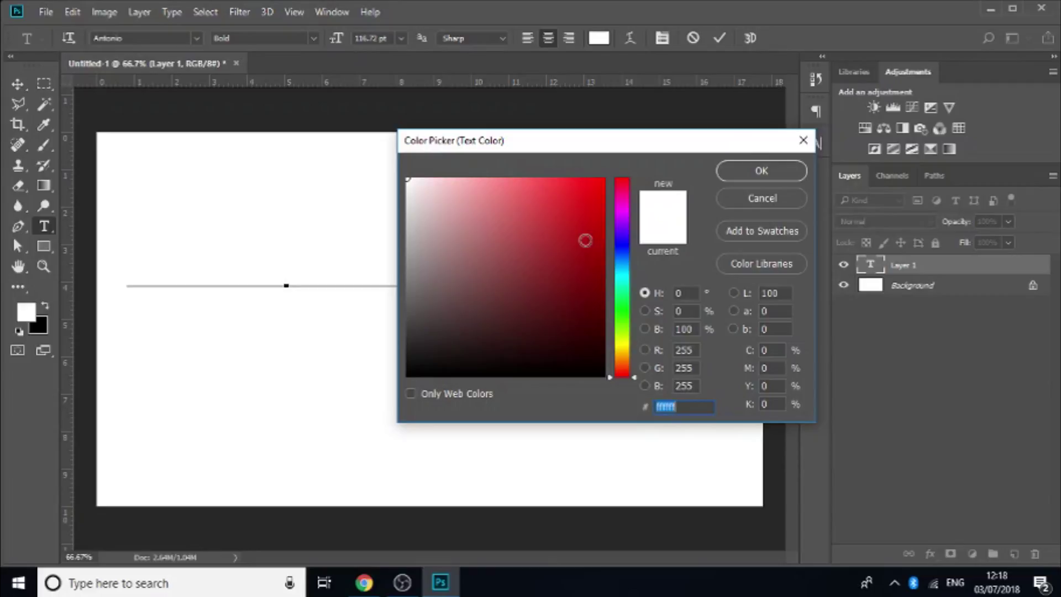
{"action": "left_click", "coordinate": [575, 231]}
{"action": "left_click", "coordinate": [740, 176]}
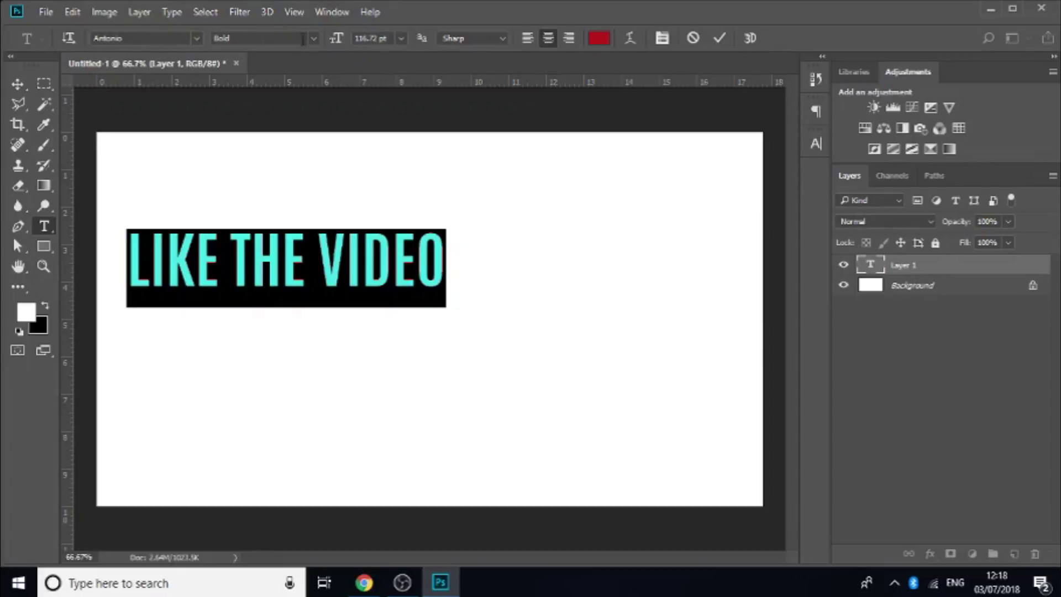
{"action": "left_click_drag", "start_coordinate": [335, 40], "coordinate": [327, 40]}
Step: Move the LIKE THE VIDEO text toward the canvas centre and rasterize the type layer
{"action": "left_click", "coordinate": [17, 84]}
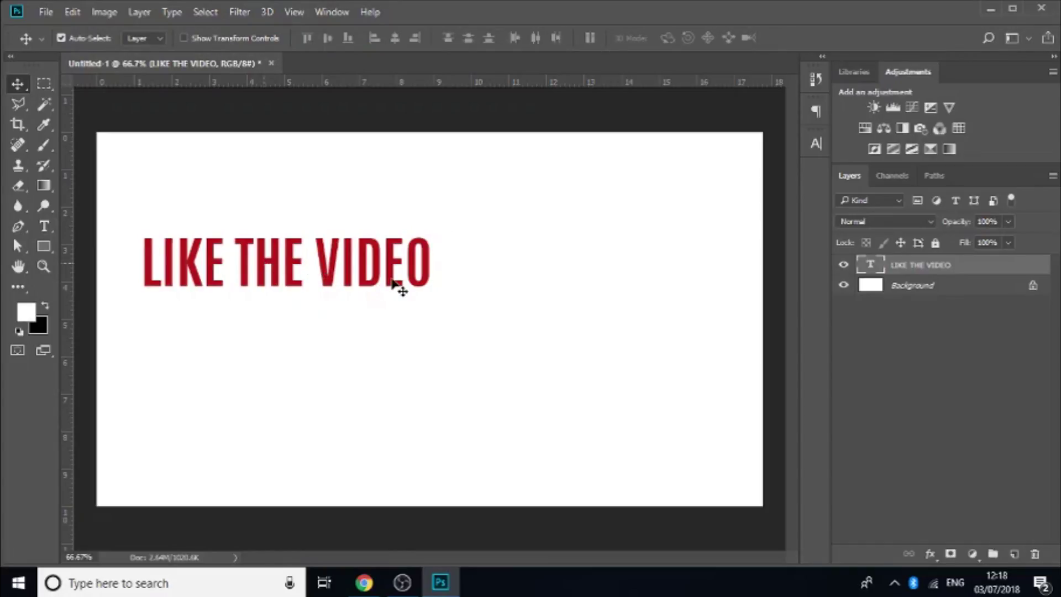
{"action": "left_click_drag", "start_coordinate": [292, 266], "coordinate": [436, 279]}
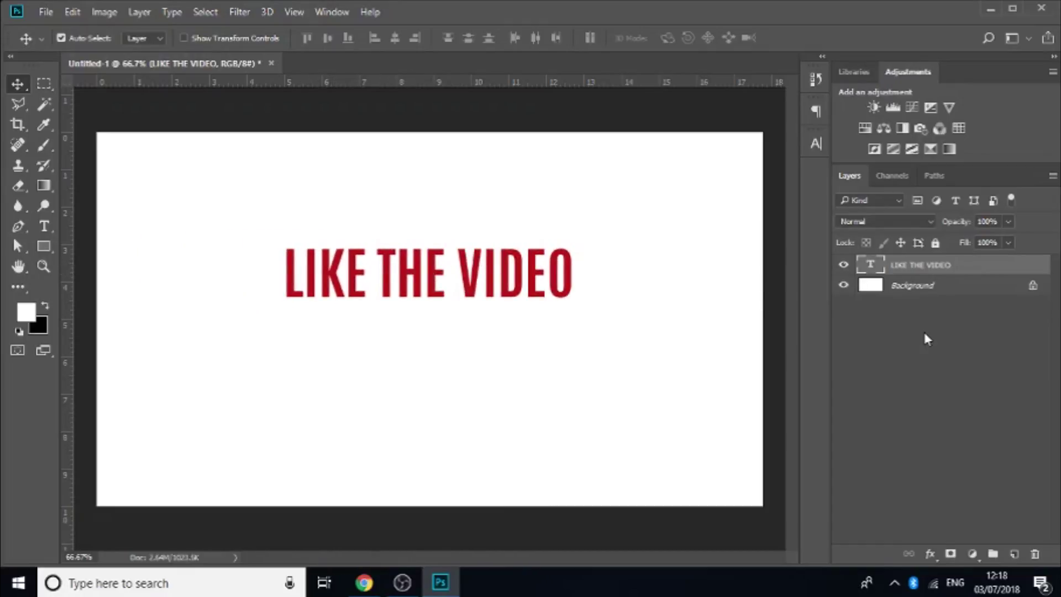
{"action": "right_click", "coordinate": [947, 267]}
{"action": "left_click", "coordinate": [684, 311]}
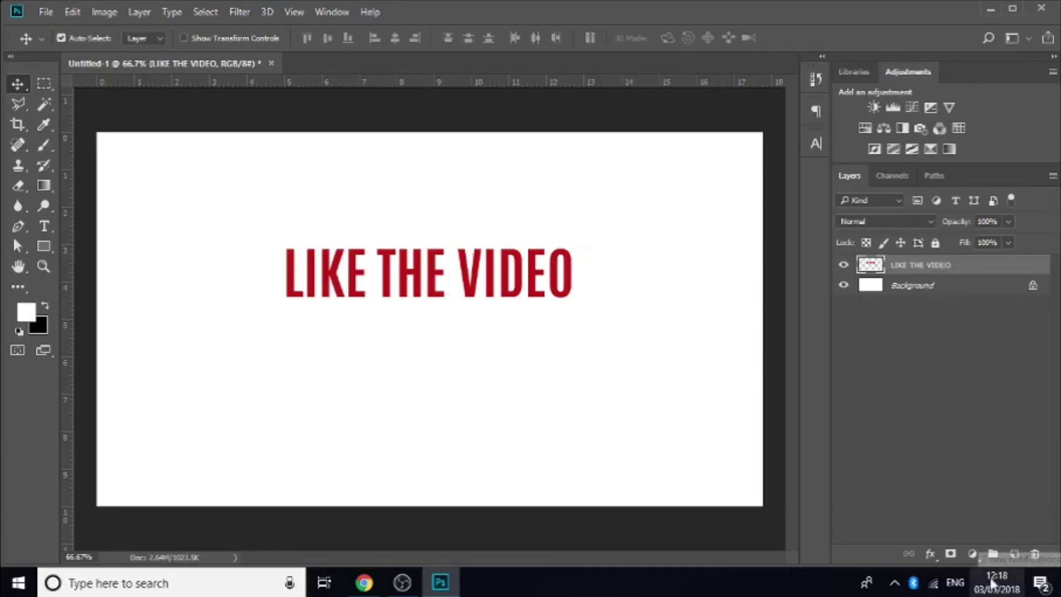
Step: Add a new Layer 1 below the text and load the letters' outline as a selection
{"action": "left_click", "coordinate": [1014, 554]}
{"action": "left_click_drag", "start_coordinate": [904, 266], "coordinate": [900, 296]}
{"action": "key", "text": "ctrl"}
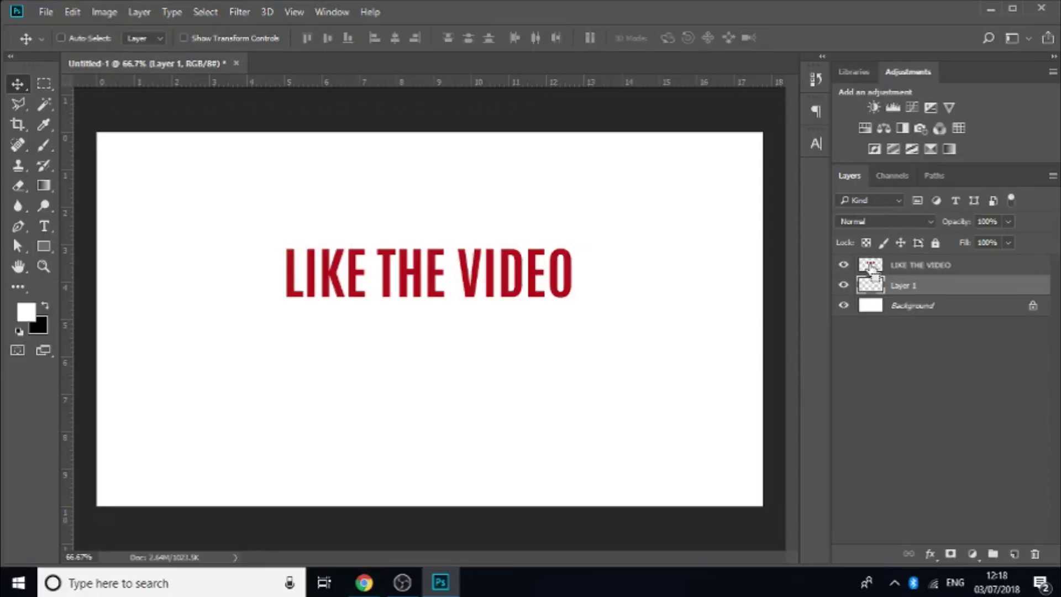
{"action": "left_click", "coordinate": [871, 270], "text": "ctrl"}
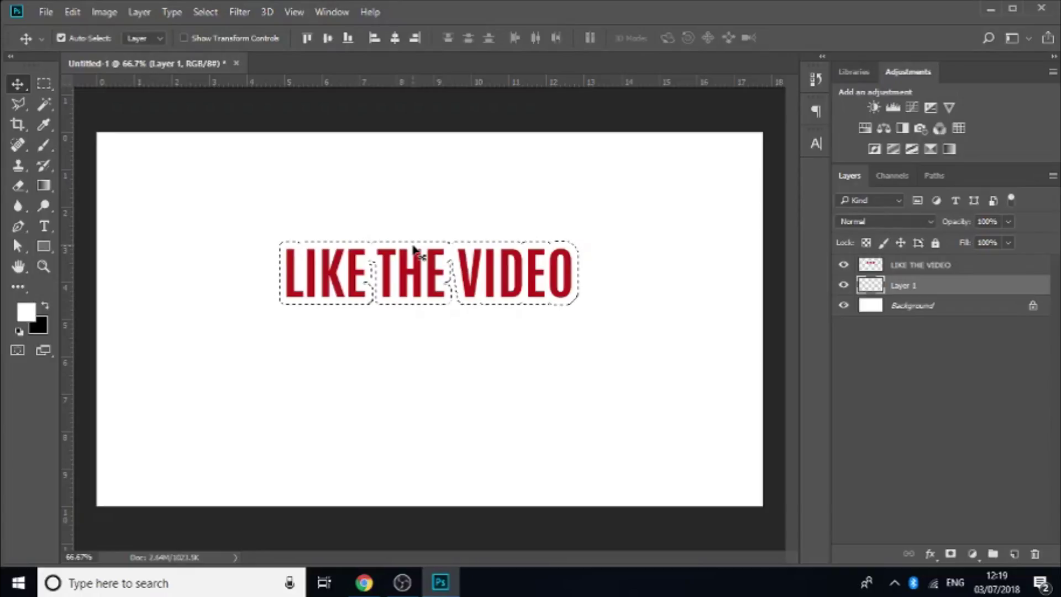
Step: Fill the selection on Layer 1 with blue #1157e4 and deselect
{"action": "left_click", "coordinate": [27, 313]}
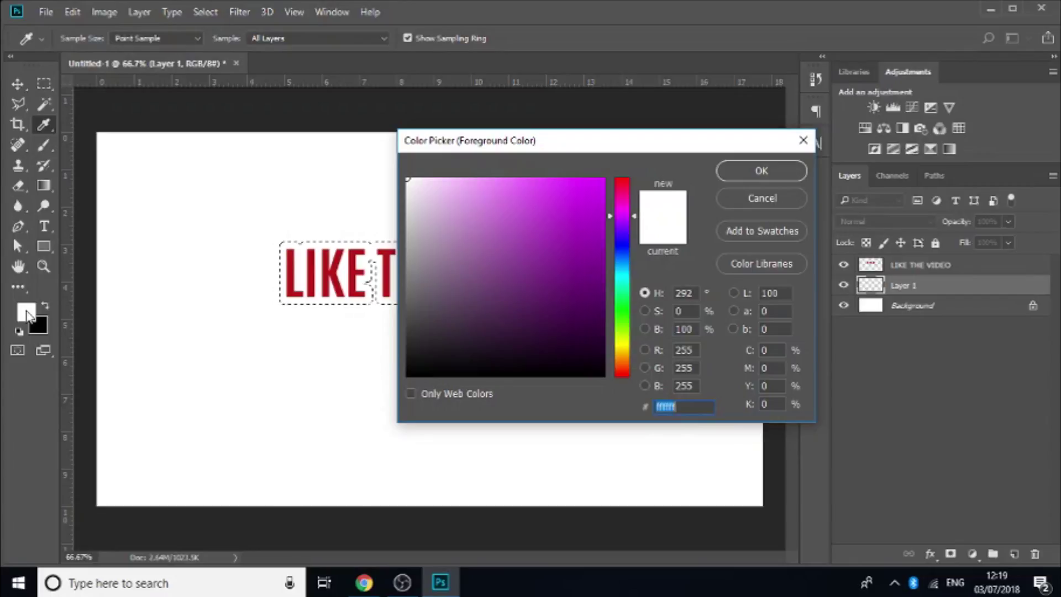
{"action": "left_click", "coordinate": [622, 258]}
{"action": "left_click", "coordinate": [589, 198]}
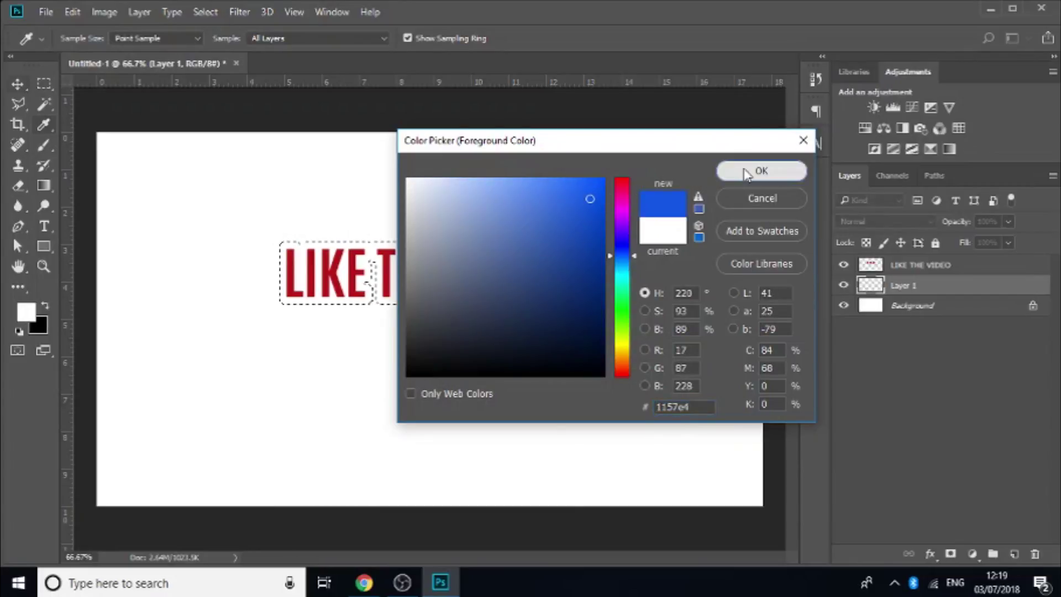
{"action": "left_click", "coordinate": [761, 172]}
{"action": "key", "text": "alt+BackSpace"}
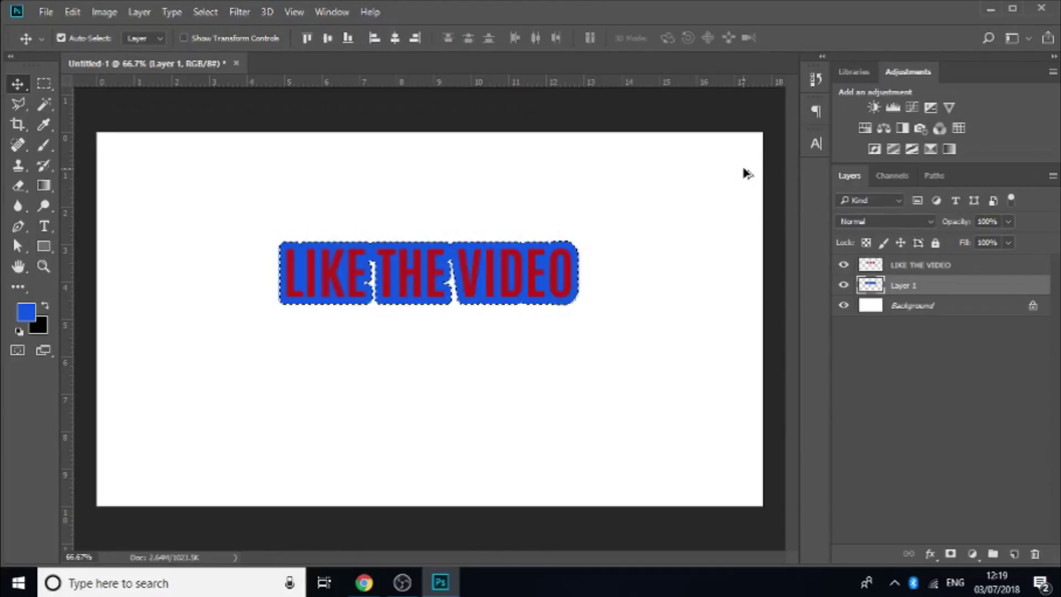
{"action": "left_click", "coordinate": [745, 174]}
{"action": "key", "text": "ctrl+d"}
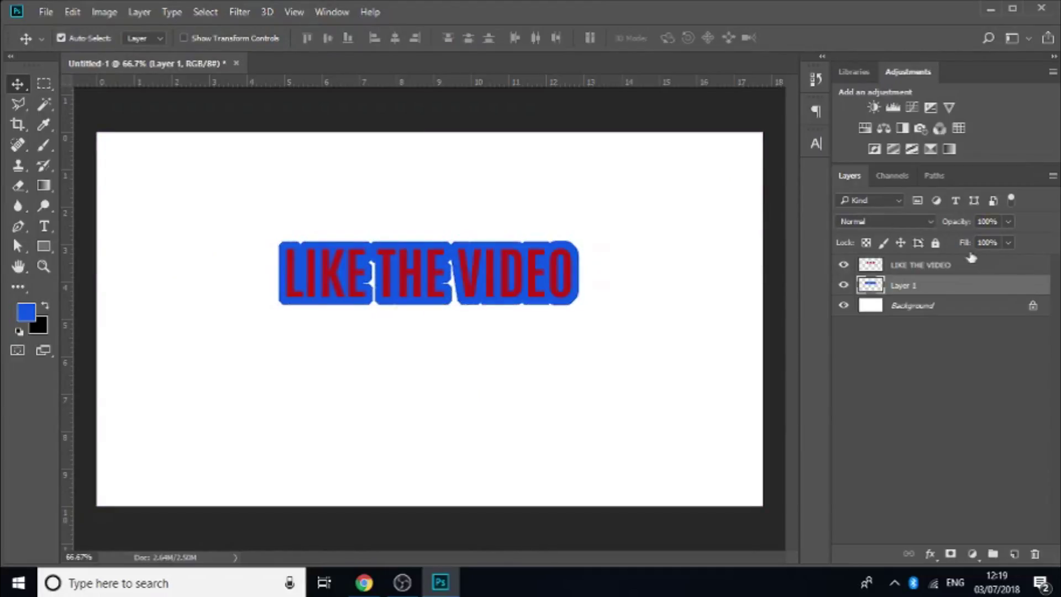
Step: Turn the LIKE THE VIDEO text white by raising Hue/Saturation lightness to +100
{"action": "left_click", "coordinate": [965, 266]}
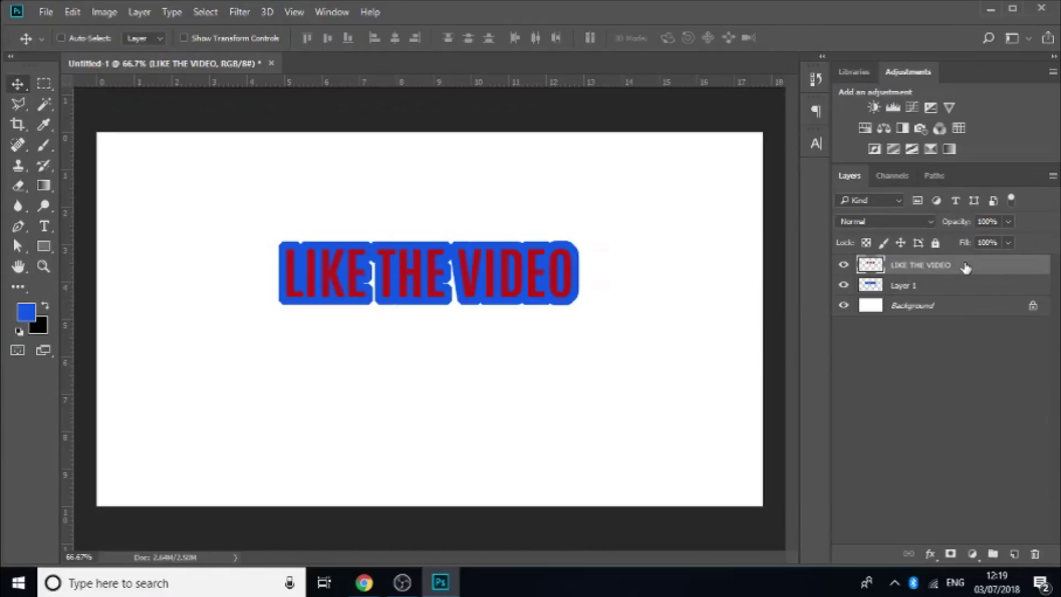
{"action": "key", "text": "ctrl+u"}
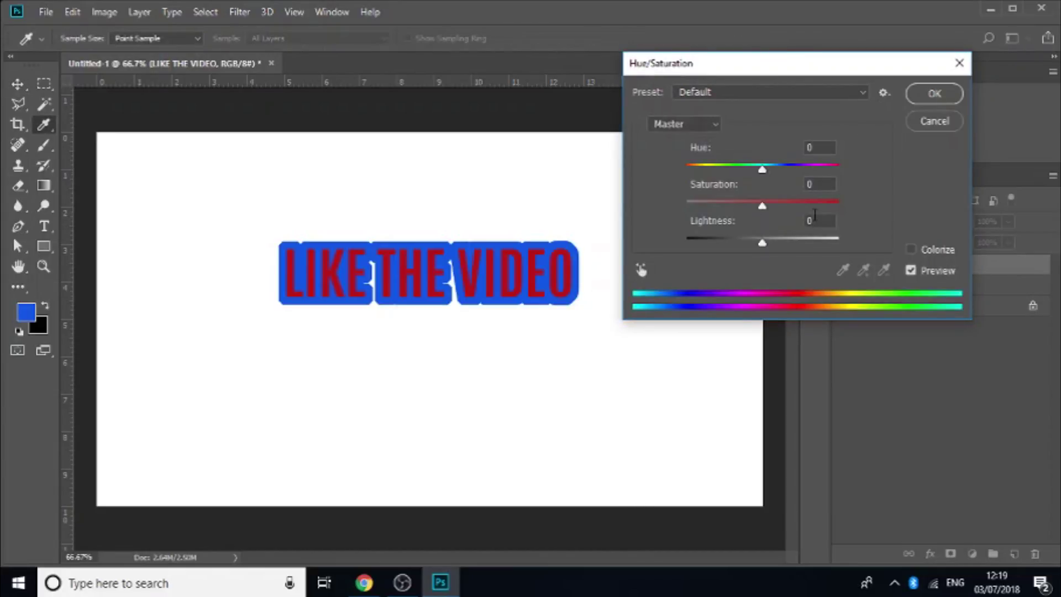
{"action": "left_click_drag", "start_coordinate": [762, 243], "coordinate": [845, 244]}
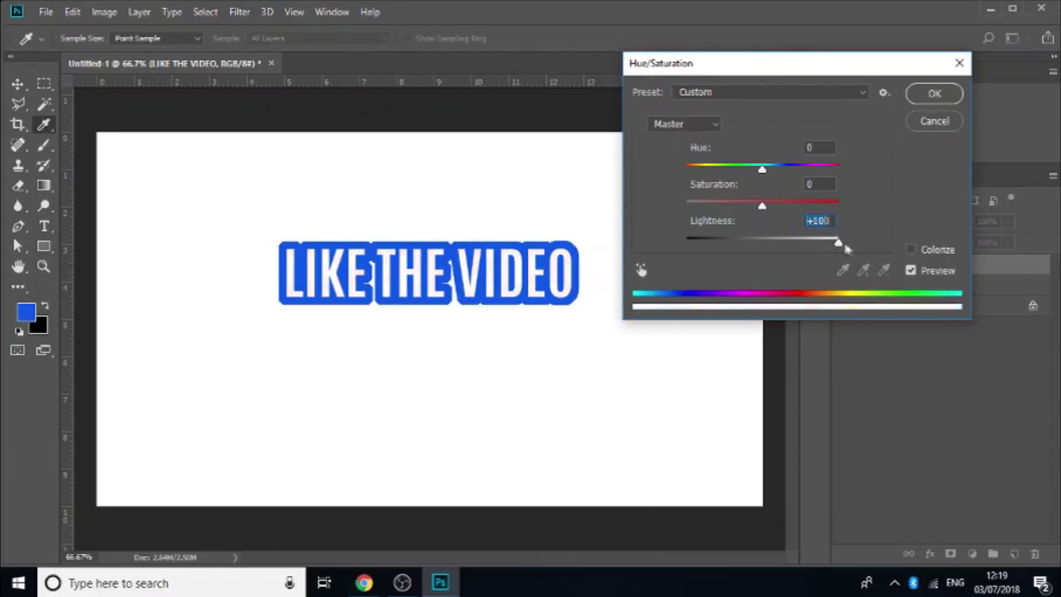
{"action": "left_click", "coordinate": [923, 97]}
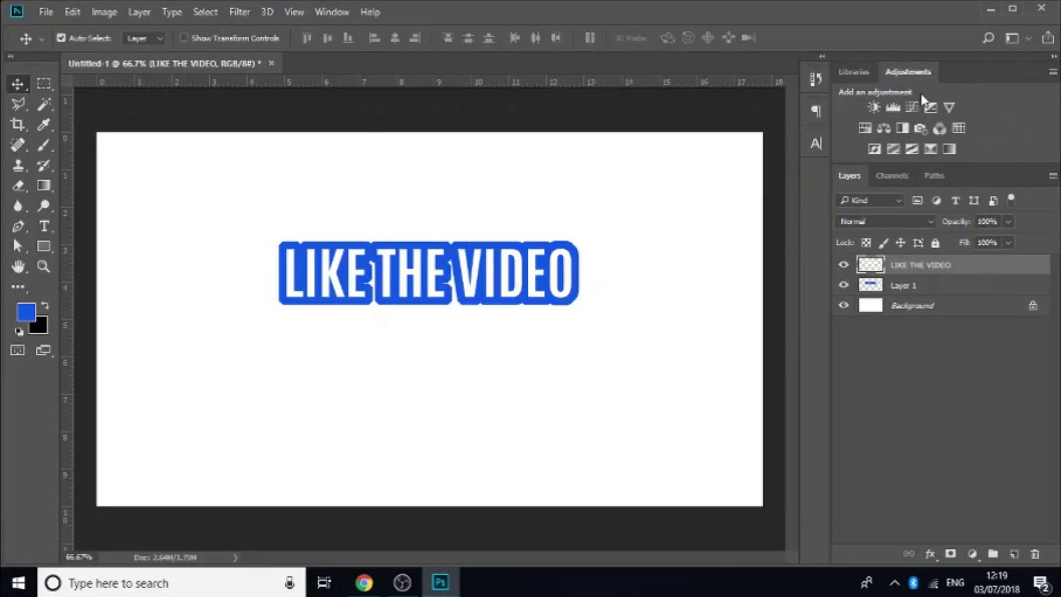
Step: Draw a 565 × 122 px blue Rectangle 1 over the text and place it below Layer 1
{"action": "key", "text": "ctrl+plus"}
{"action": "key", "text": "ctrl+plus"}
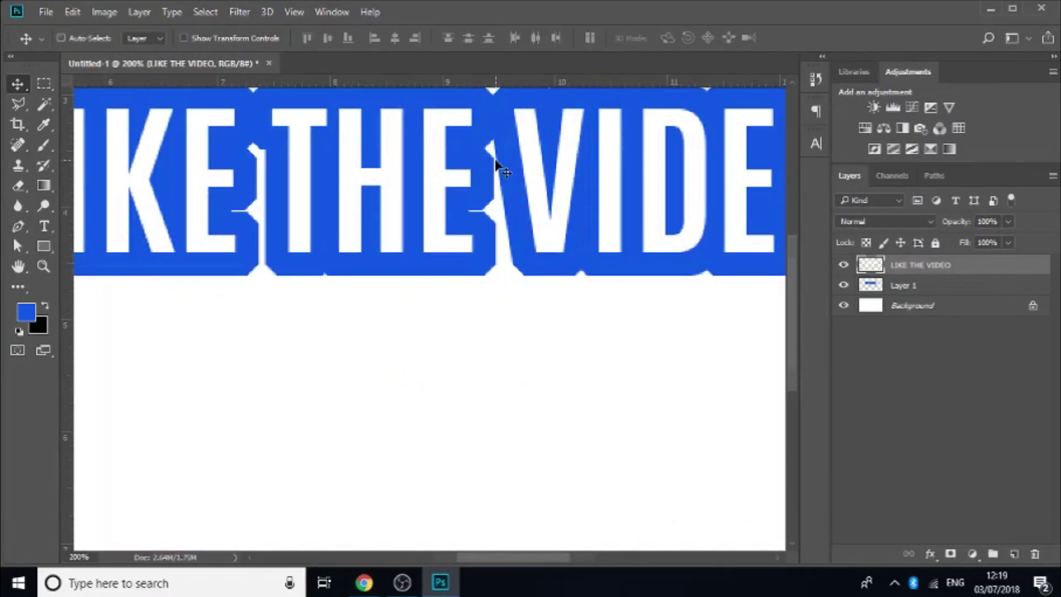
{"action": "key", "text": "ctrl+minus"}
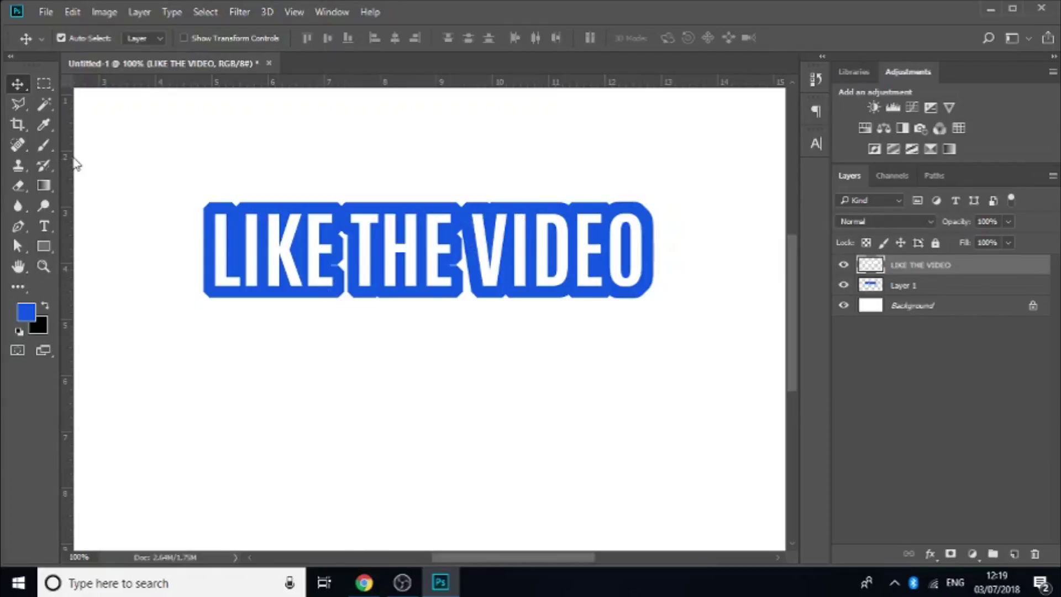
{"action": "left_click", "coordinate": [44, 246]}
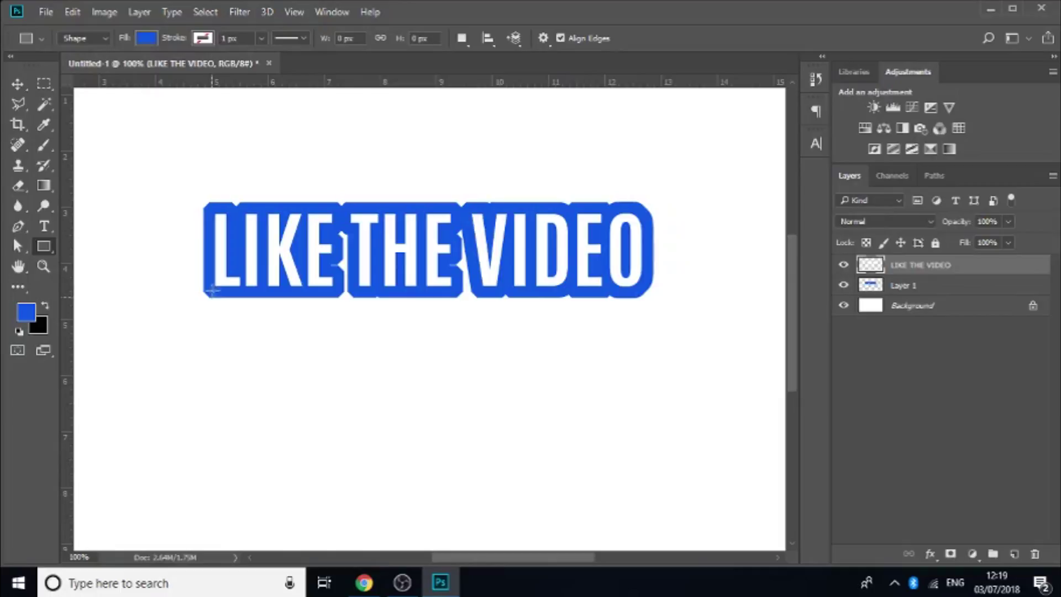
{"action": "left_click_drag", "start_coordinate": [212, 291], "coordinate": [652, 199]}
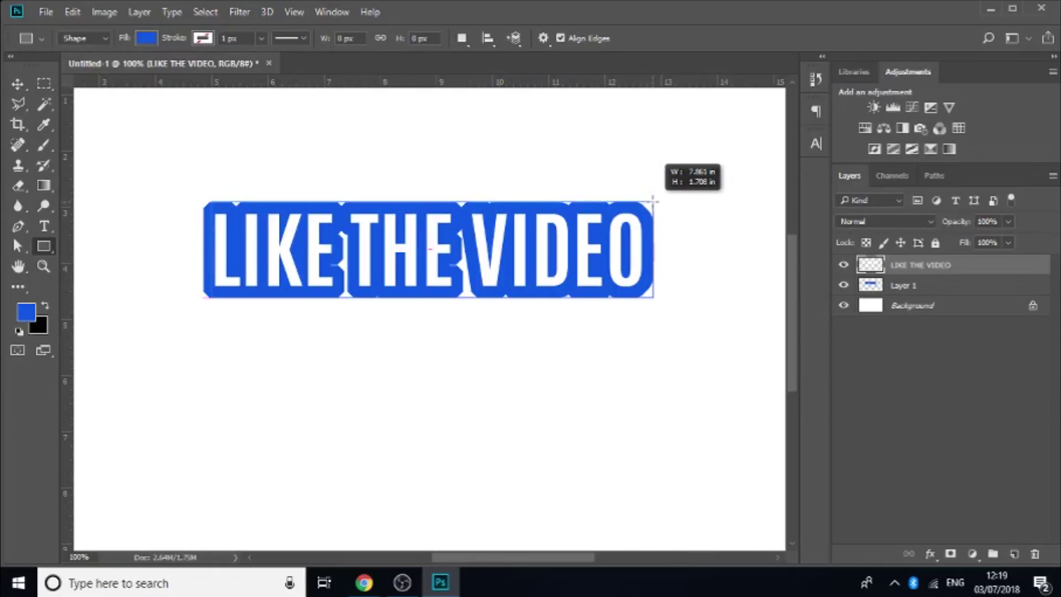
{"action": "left_click_drag", "start_coordinate": [653, 200], "coordinate": [652, 201]}
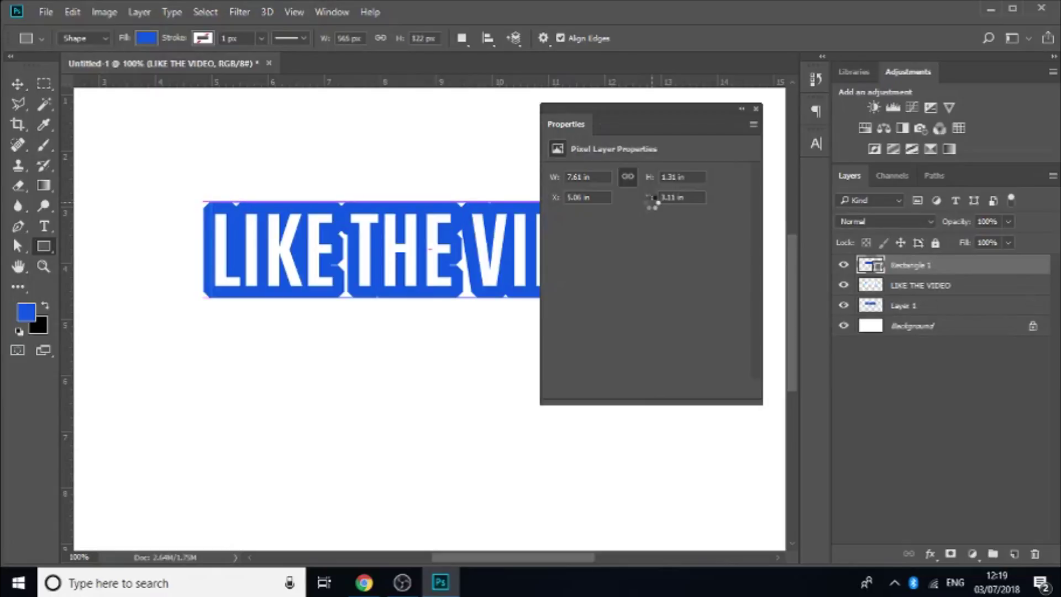
{"action": "left_click", "coordinate": [755, 108]}
{"action": "left_click_drag", "start_coordinate": [945, 270], "coordinate": [935, 315]}
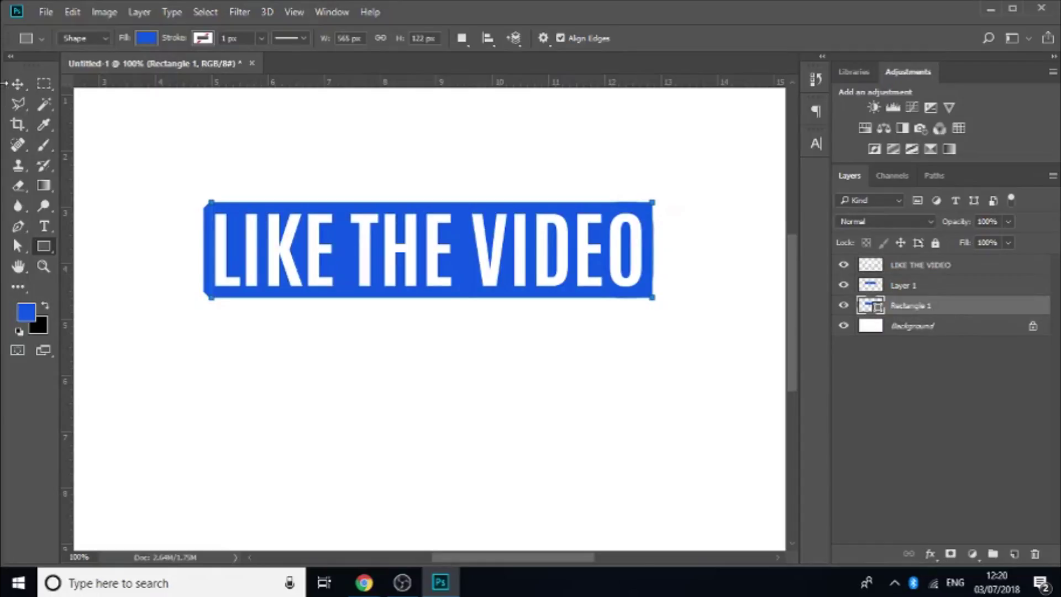
Step: Free-transform the blue rectangle, stretching its bottom and right edges slightly outward
{"action": "left_click", "coordinate": [18, 83]}
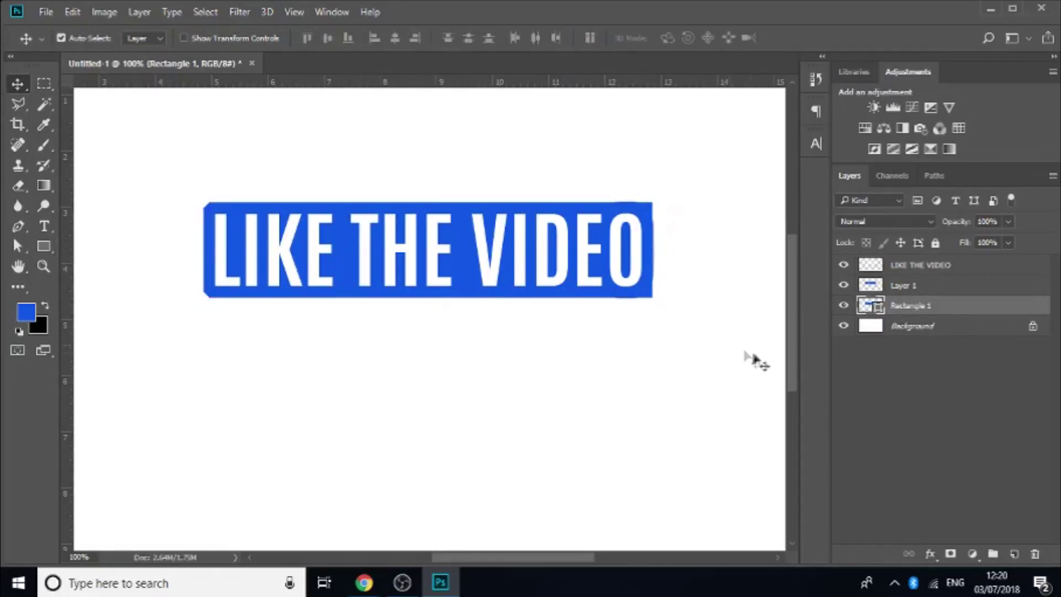
{"action": "key", "text": "ctrl+plus"}
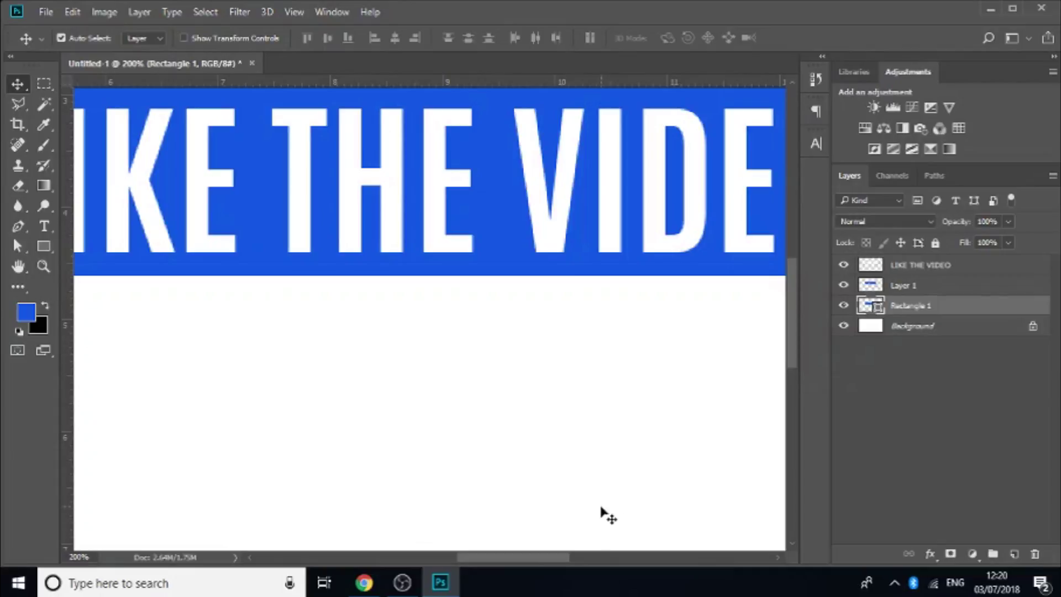
{"action": "left_click_drag", "start_coordinate": [561, 558], "coordinate": [595, 558]}
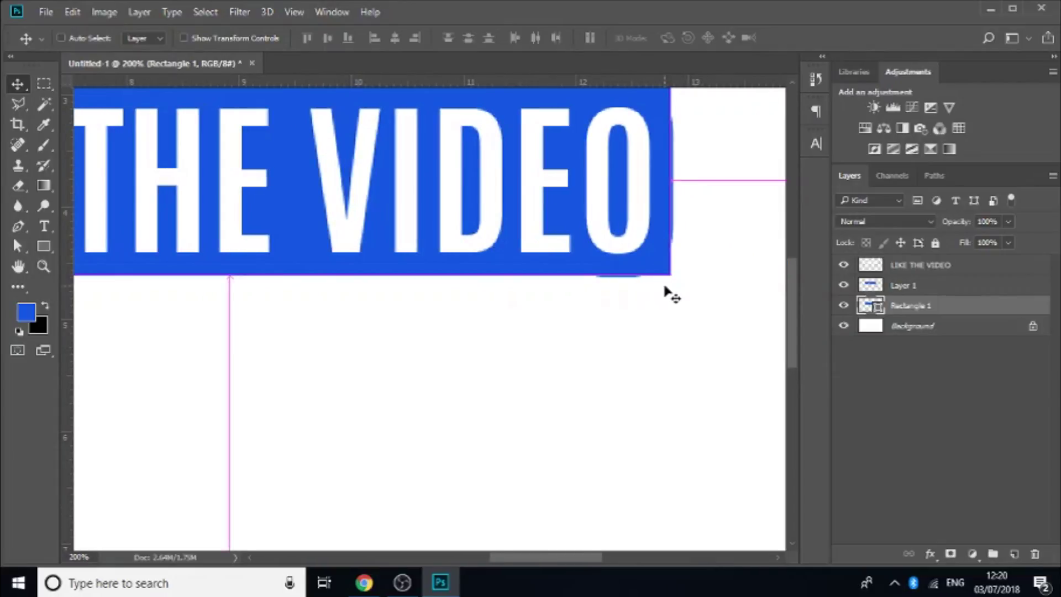
{"action": "key", "text": "ctrl+t"}
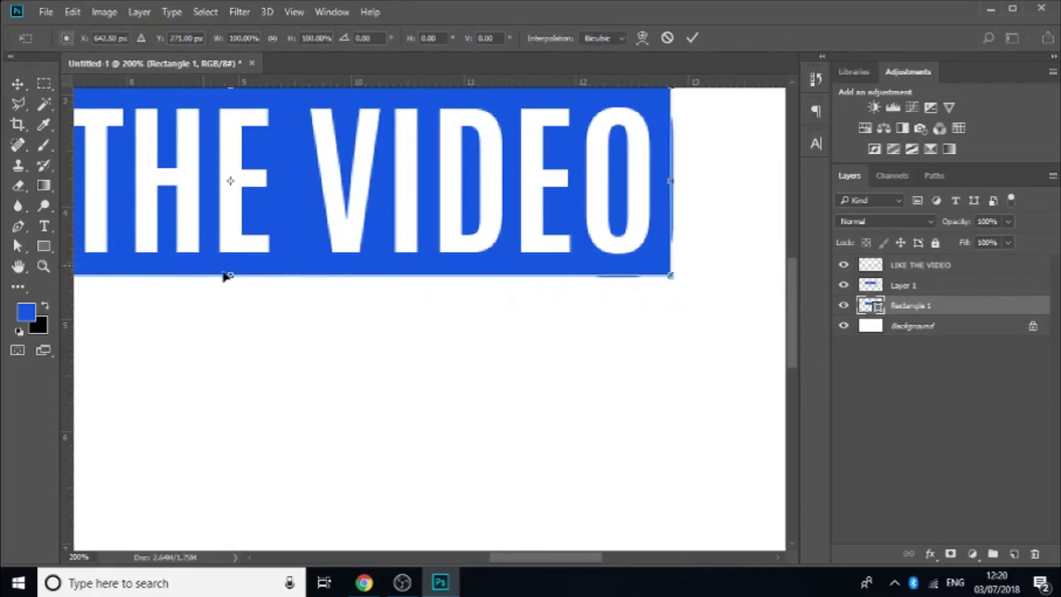
{"action": "left_click_drag", "start_coordinate": [228, 273], "coordinate": [228, 276]}
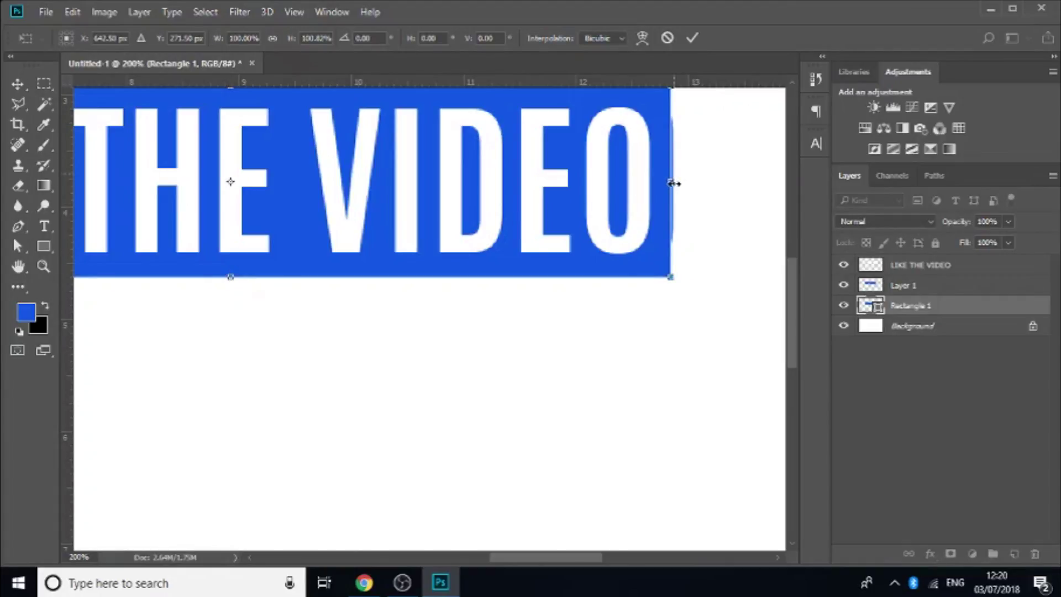
{"action": "left_click_drag", "start_coordinate": [674, 182], "coordinate": [676, 184]}
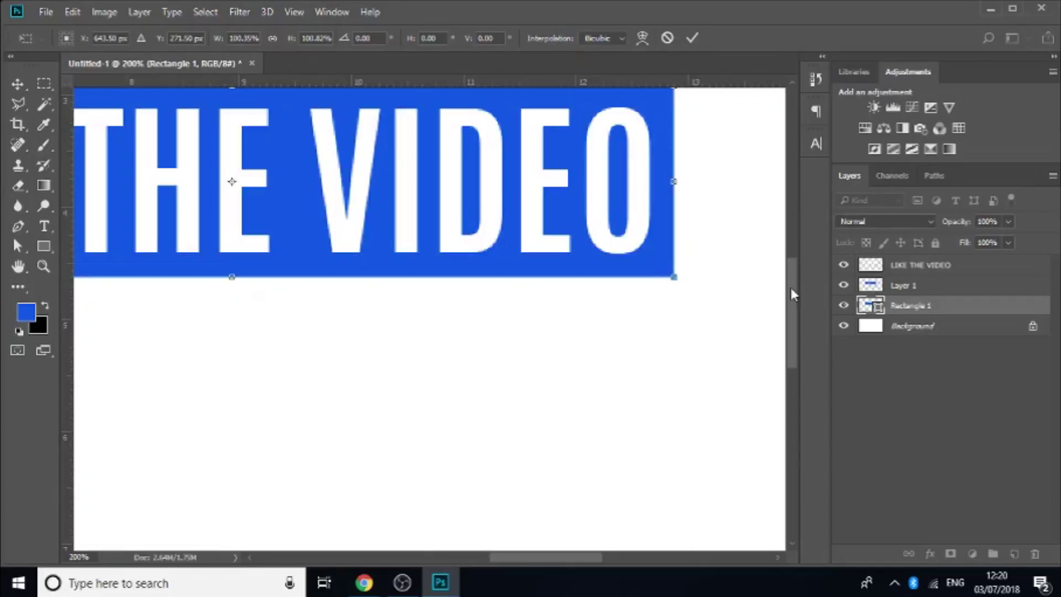
{"action": "left_click_drag", "start_coordinate": [790, 284], "coordinate": [791, 263]}
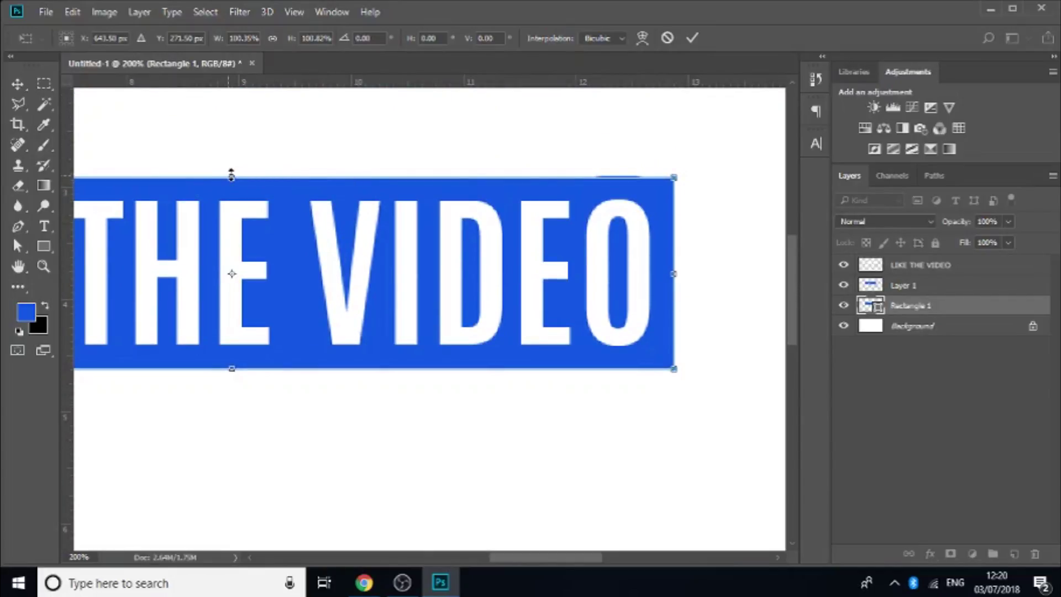
Step: Pull the top and left edges out, commit at about 101%, and rasterize Rectangle 1
{"action": "left_click_drag", "start_coordinate": [231, 174], "coordinate": [230, 171]}
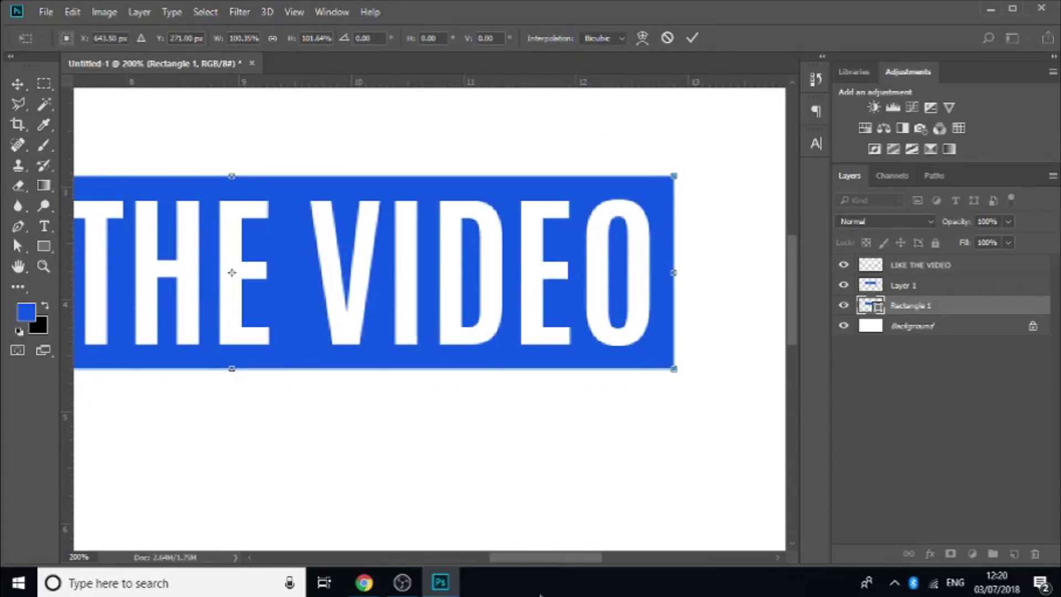
{"action": "left_click_drag", "start_coordinate": [553, 558], "coordinate": [483, 560]}
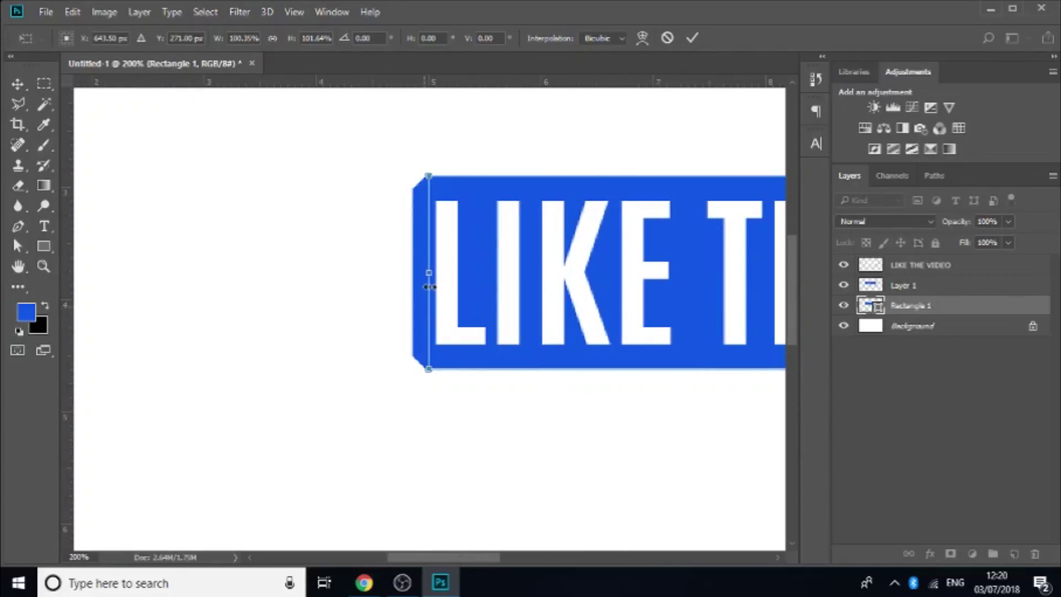
{"action": "left_click_drag", "start_coordinate": [426, 271], "coordinate": [412, 270]}
{"action": "key", "text": "Return"}
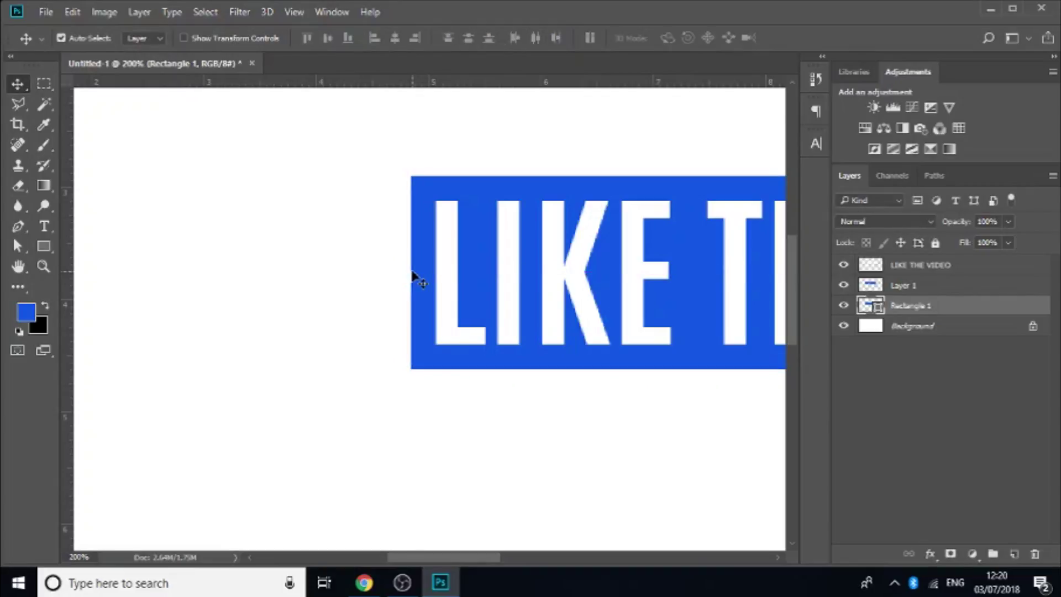
{"action": "key", "text": "ctrl+0"}
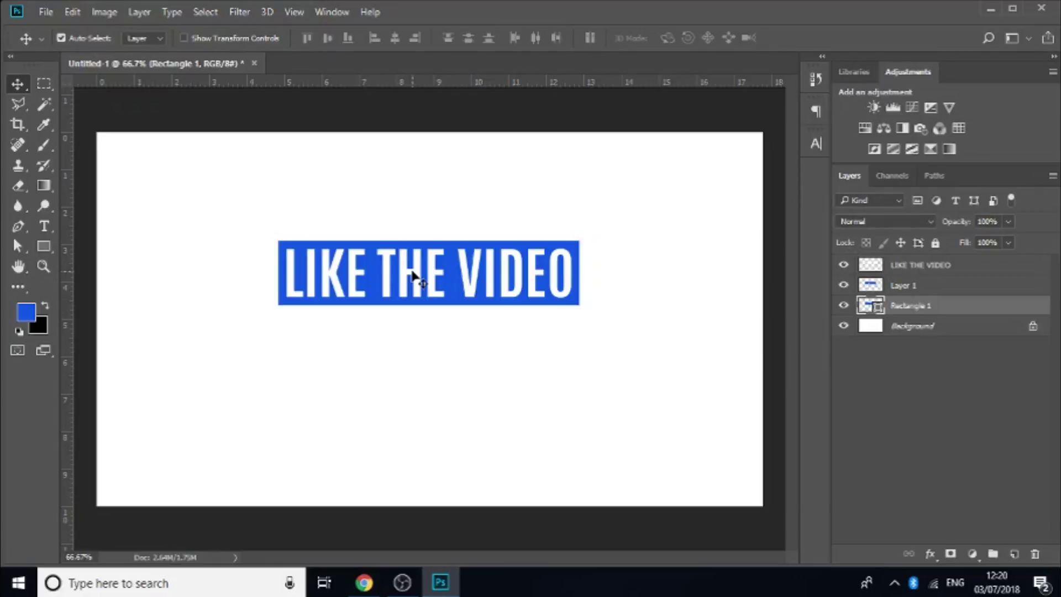
{"action": "right_click", "coordinate": [973, 313]}
{"action": "left_click", "coordinate": [743, 294]}
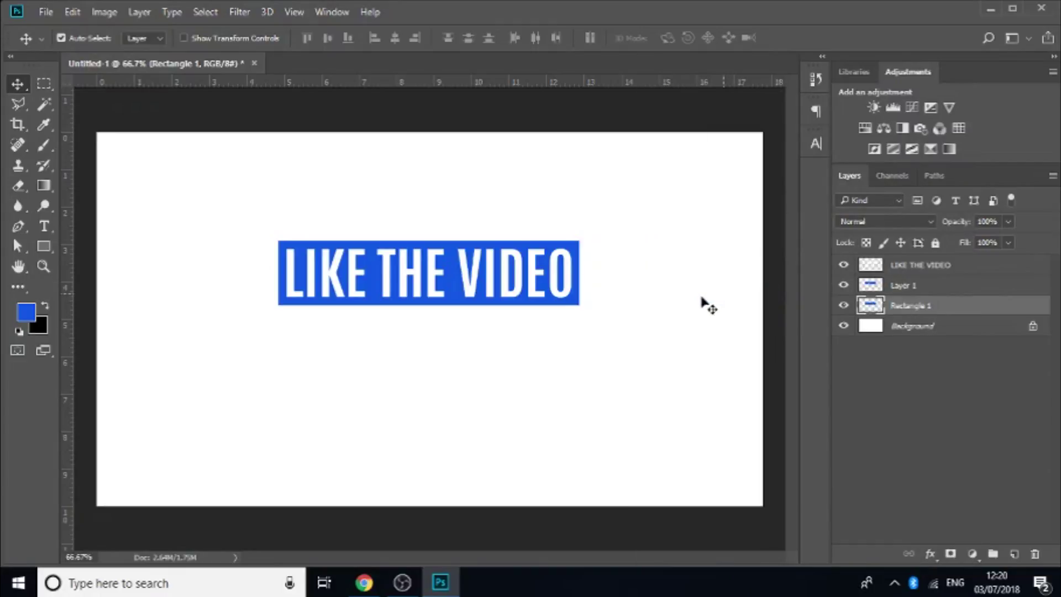
Step: Shift Layer 1's hue to -26 so the outline turns light cyan
{"action": "left_click", "coordinate": [945, 286]}
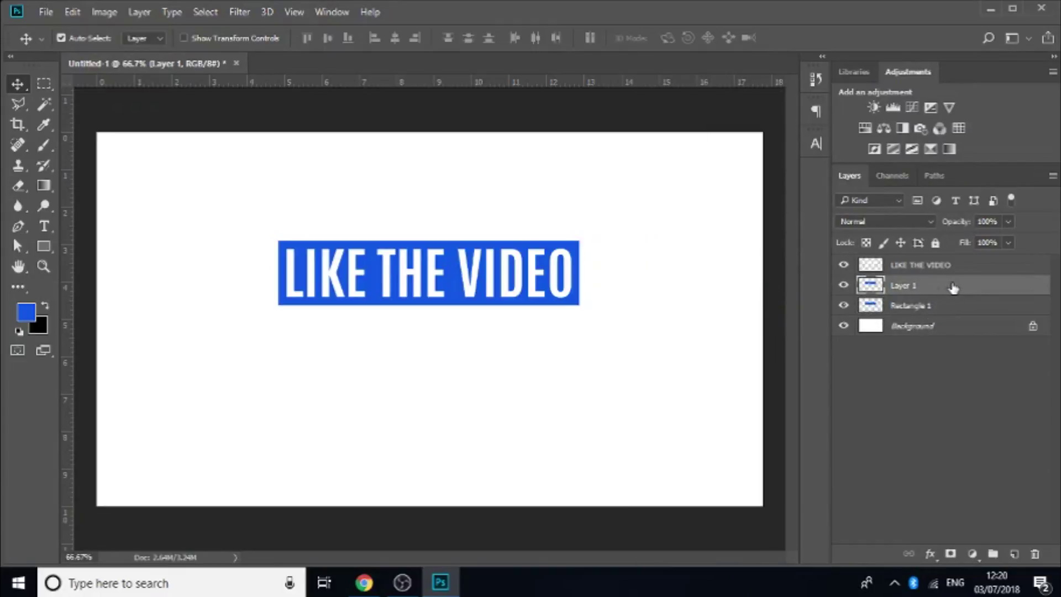
{"action": "key", "text": "ctrl+u"}
{"action": "left_click_drag", "start_coordinate": [763, 166], "coordinate": [742, 175]}
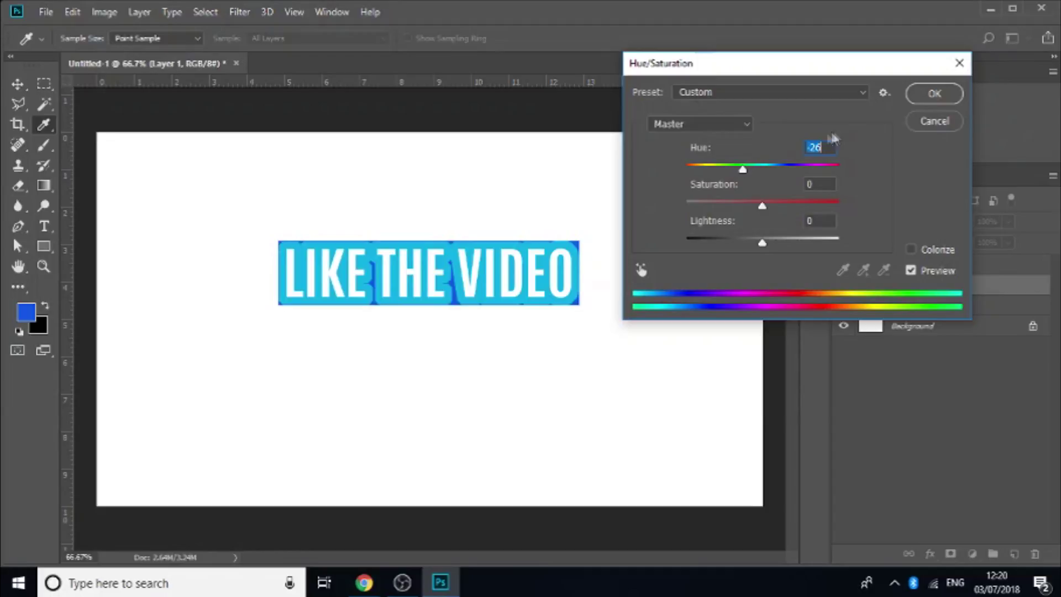
{"action": "left_click", "coordinate": [943, 95]}
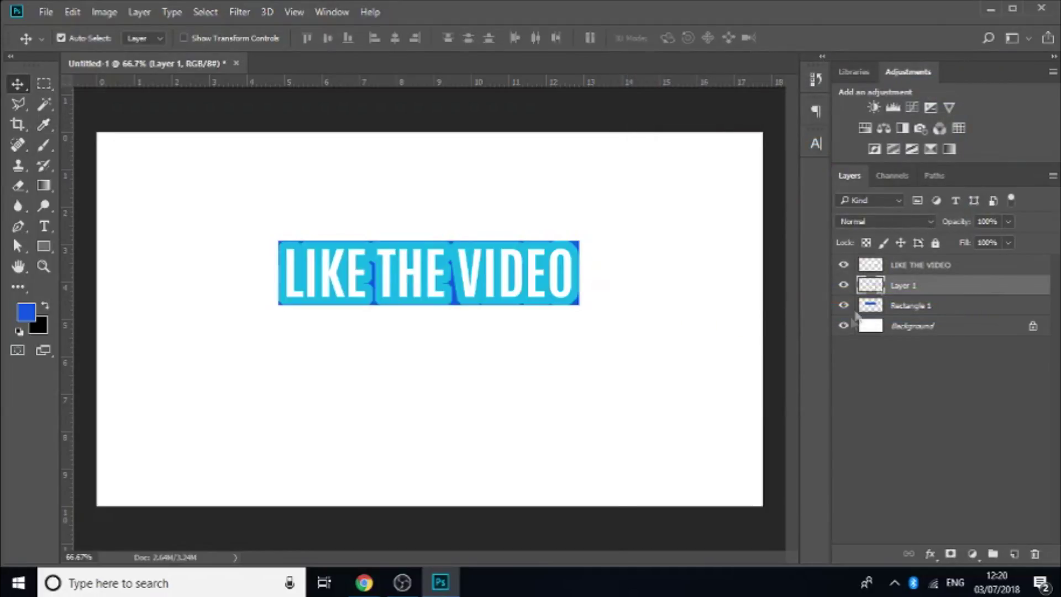
Step: Rescale Rectangle 1 slightly so it frames the cyan outline with a thin dark blue border
{"action": "left_click", "coordinate": [901, 310]}
{"action": "key", "text": "ctrl+t"}
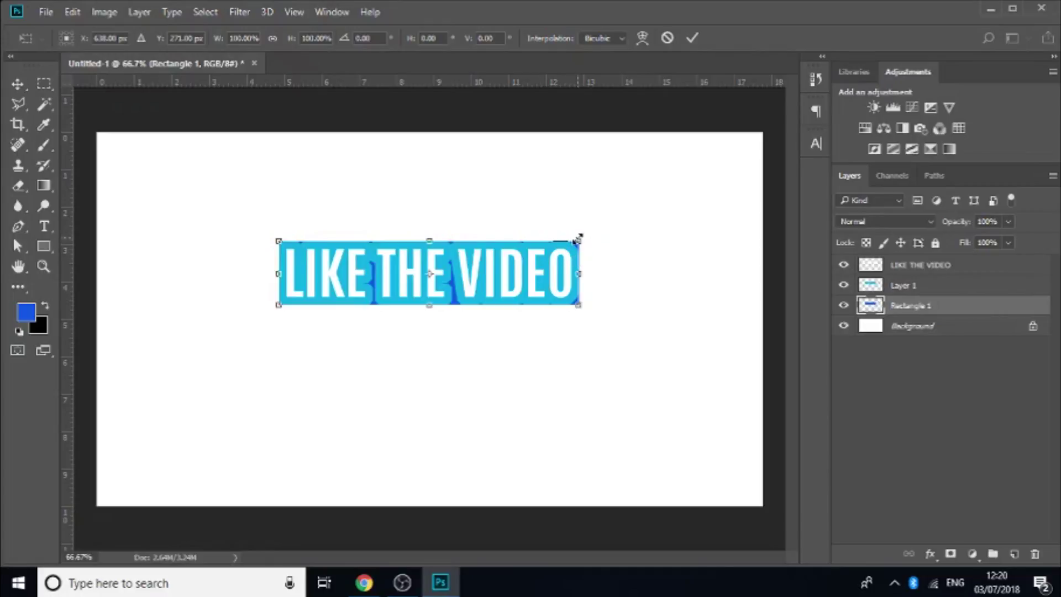
{"action": "left_click_drag", "start_coordinate": [577, 239], "coordinate": [584, 239]}
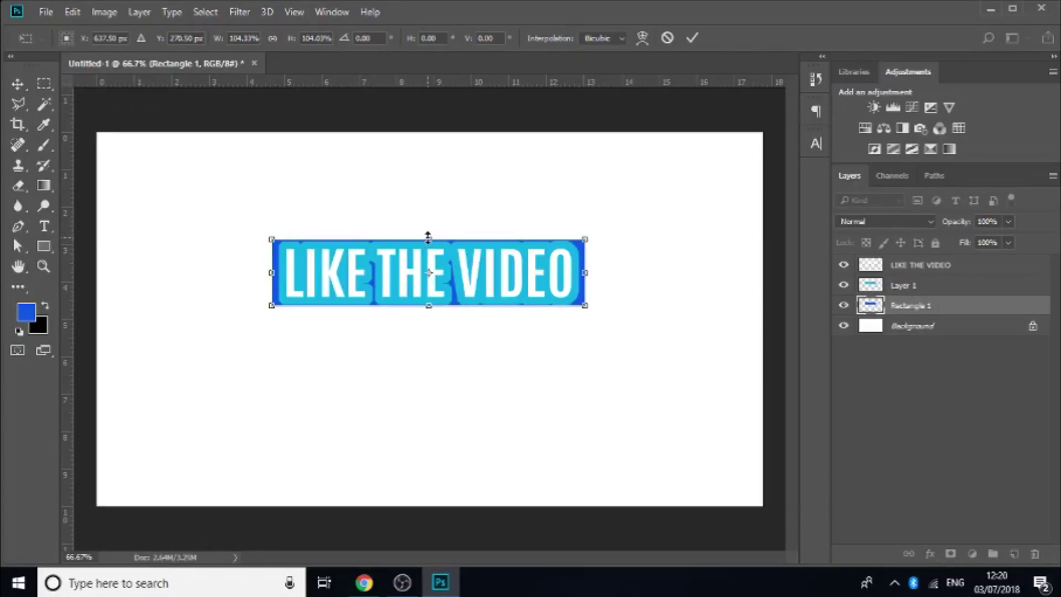
{"action": "left_click_drag", "start_coordinate": [429, 237], "coordinate": [428, 232]}
{"action": "key", "text": "Return"}
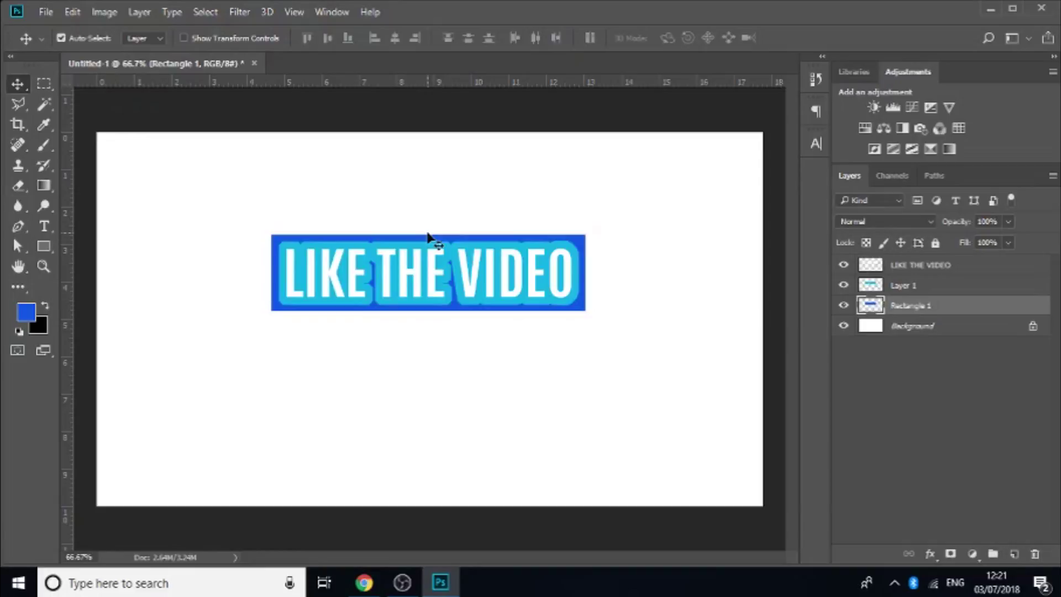
{"action": "key", "text": "ctrl+t"}
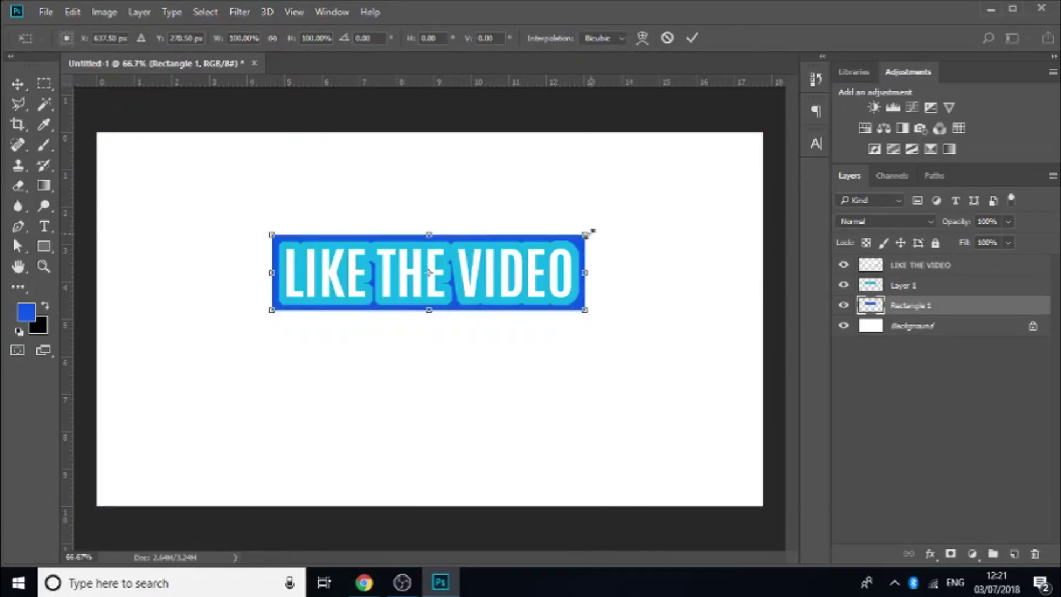
{"action": "left_click_drag", "start_coordinate": [589, 232], "coordinate": [583, 236]}
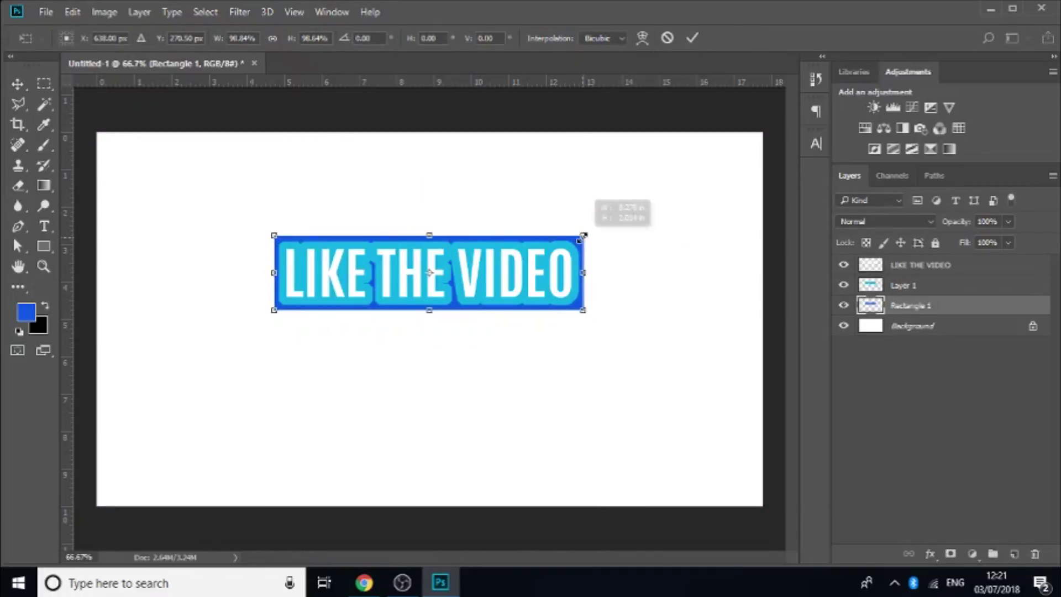
{"action": "key", "text": "Return"}
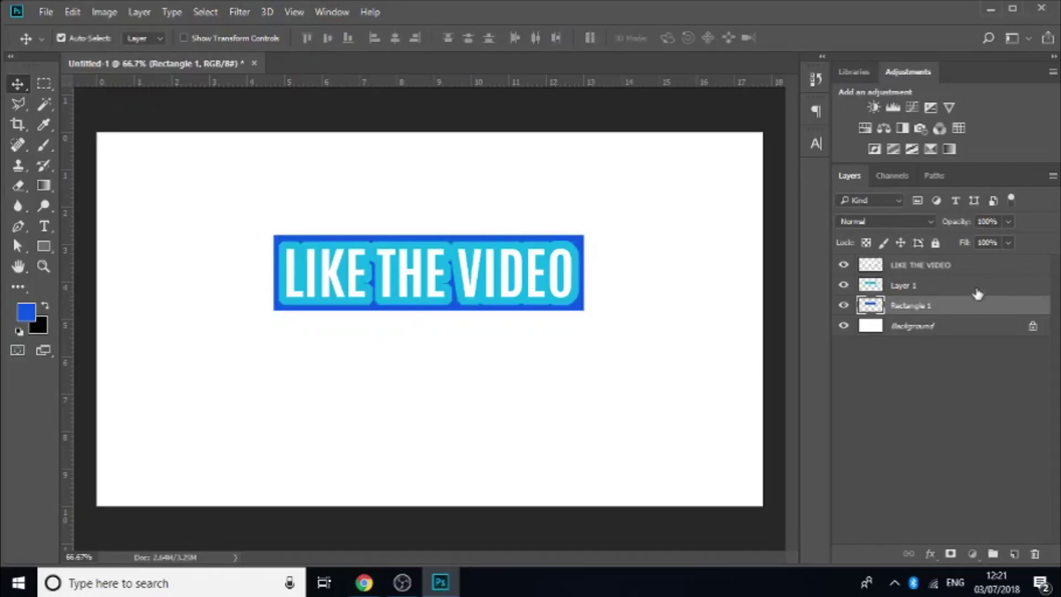
{"action": "double_click", "coordinate": [976, 286]}
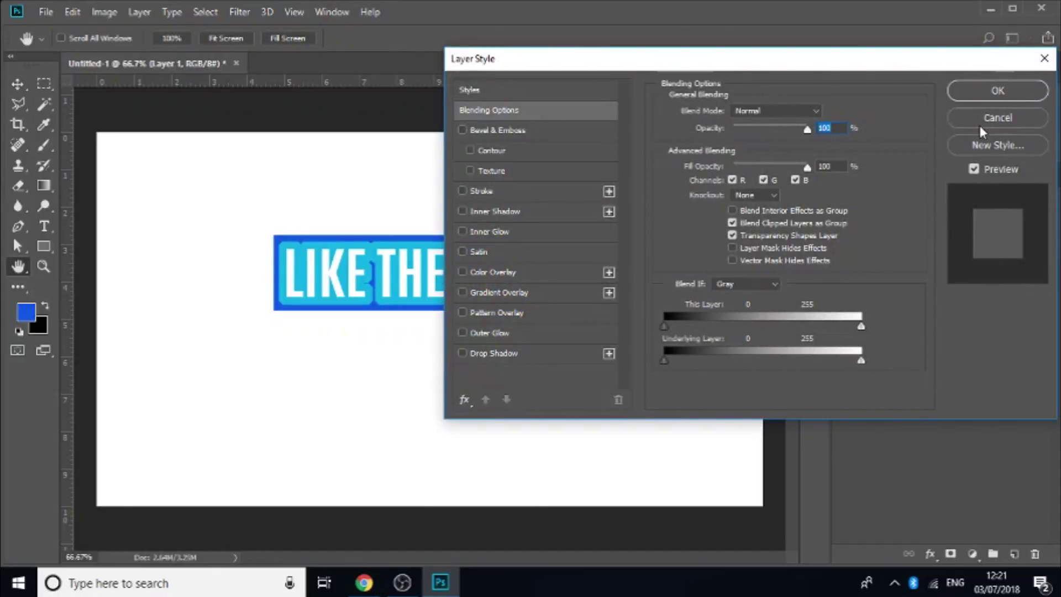
{"action": "left_click", "coordinate": [488, 293]}
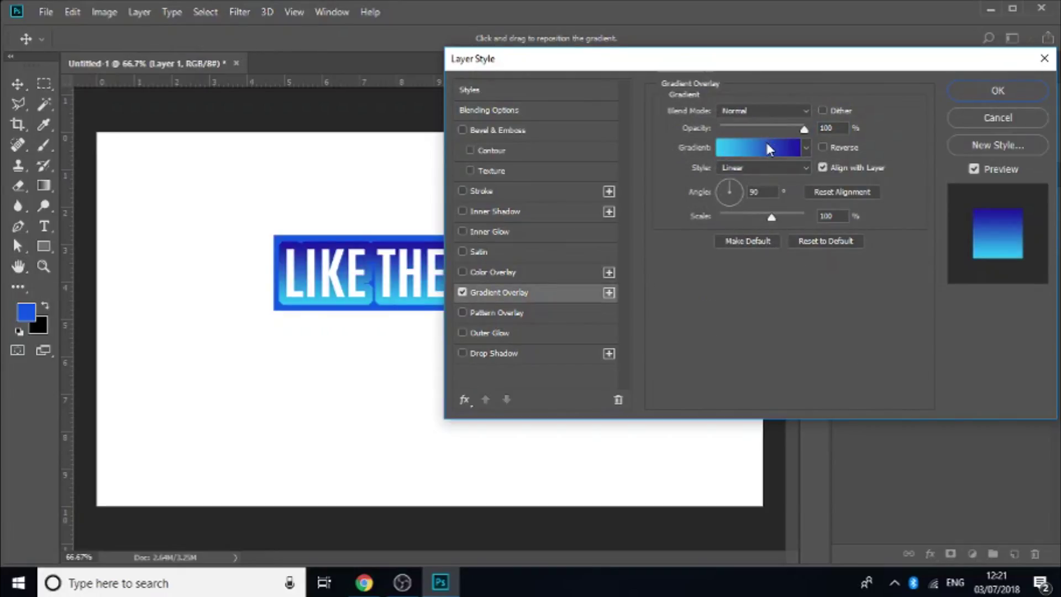
{"action": "left_click", "coordinate": [966, 122]}
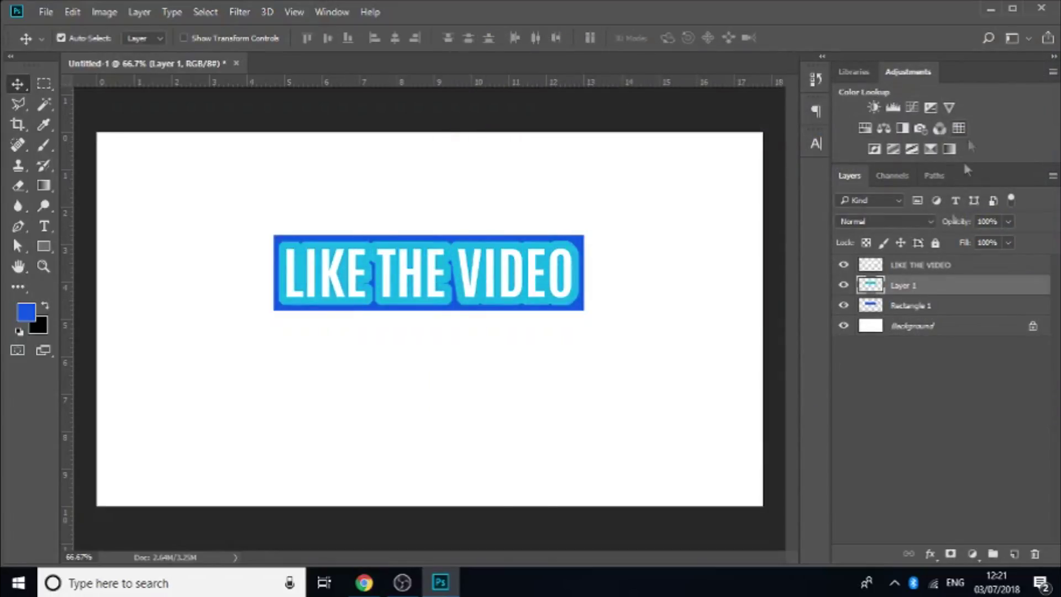
Step: Add a new Layer 2 and clip it to Layer 1
{"action": "left_click", "coordinate": [1012, 555]}
{"action": "right_click", "coordinate": [964, 287]}
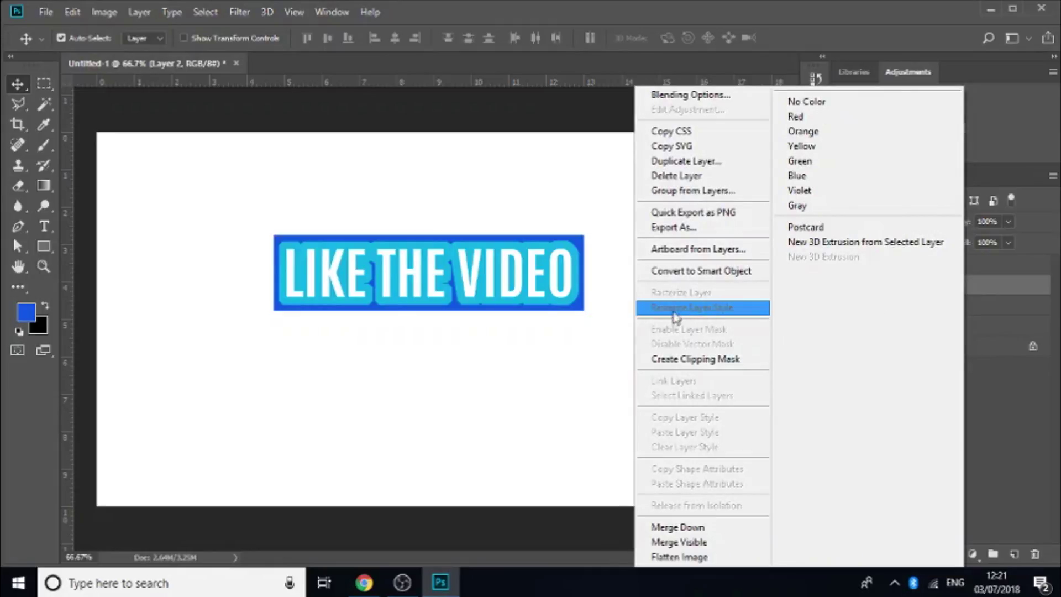
{"action": "left_click", "coordinate": [672, 358]}
Step: Set up the Brush with green paint at about 405 px
{"action": "left_click", "coordinate": [45, 145]}
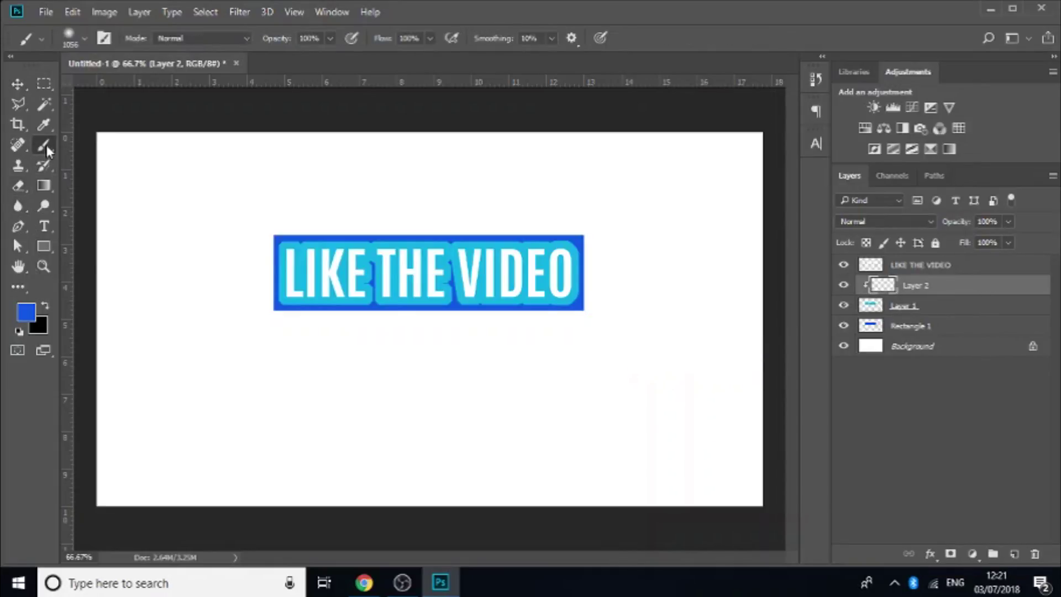
{"action": "left_click", "coordinate": [26, 312]}
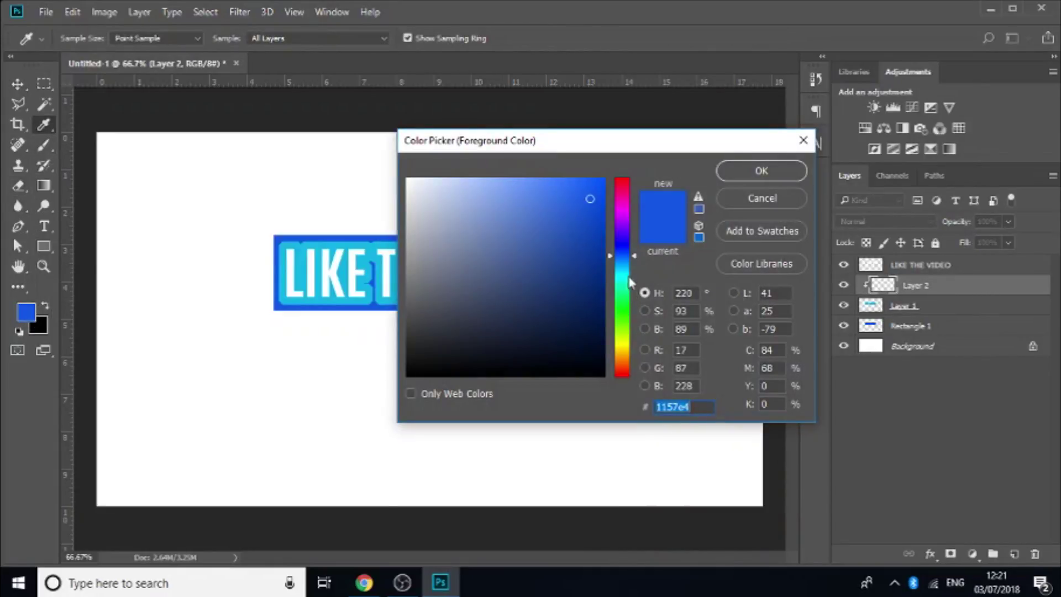
{"action": "left_click_drag", "start_coordinate": [623, 259], "coordinate": [622, 297]}
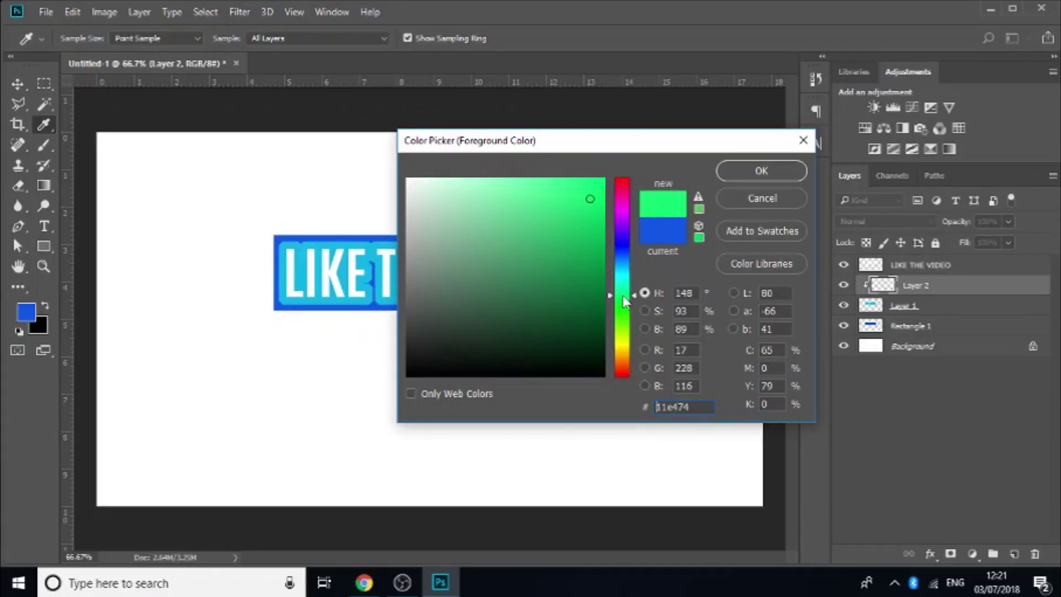
{"action": "left_click", "coordinate": [735, 169]}
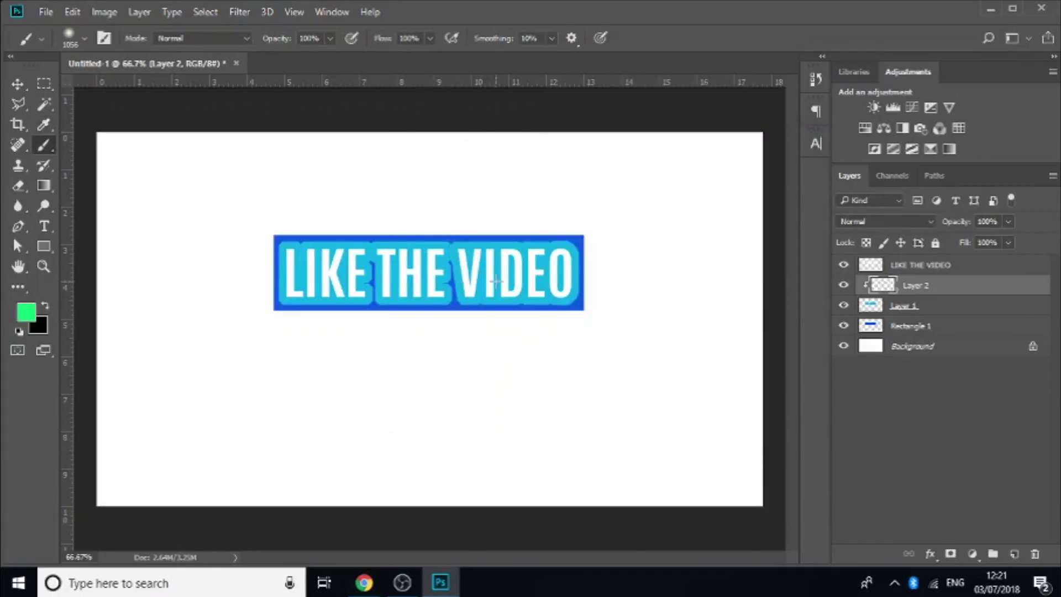
{"action": "mouse_move", "coordinate": [496, 280]}
{"action": "left_mouse_down"}
{"action": "mouse_move", "coordinate": [415, 303]}
{"action": "mouse_move", "coordinate": [354, 302]}
{"action": "left_mouse_up"}
{"action": "key", "text": "Caps_Lock"}
{"action": "mouse_move", "coordinate": [584, 341]}
{"action": "left_mouse_down"}
{"action": "mouse_move", "coordinate": [562, 348]}
{"action": "mouse_move", "coordinate": [549, 331]}
{"action": "mouse_move", "coordinate": [504, 331]}
{"action": "mouse_move", "coordinate": [461, 350]}
{"action": "mouse_move", "coordinate": [540, 350]}
{"action": "mouse_move", "coordinate": [544, 298]}
{"action": "left_mouse_up"}
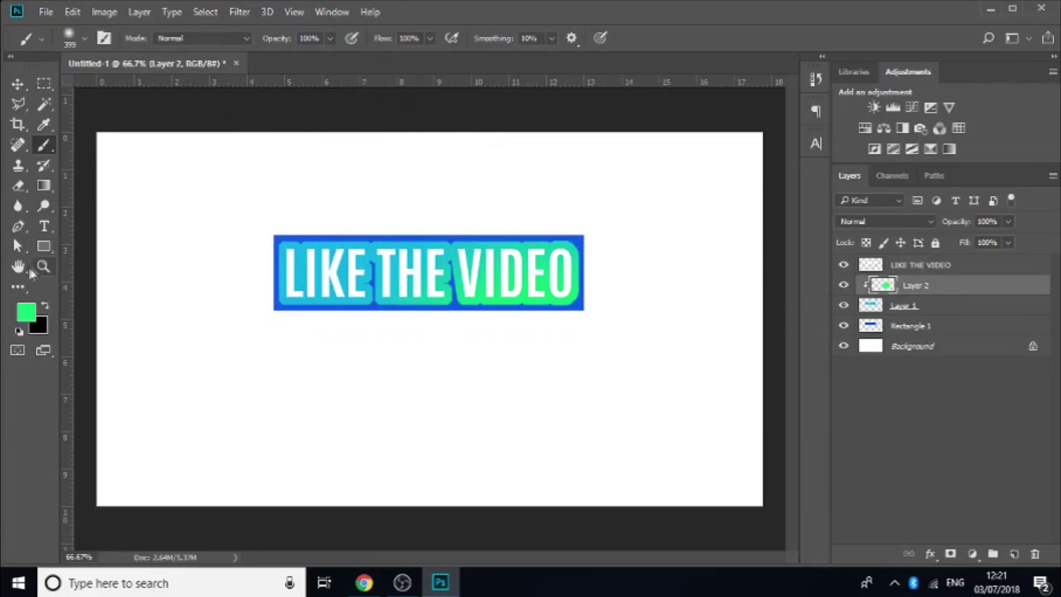
Step: Paint purple over the outline around LIKE on the left, undoing a stray top stroke
{"action": "left_click", "coordinate": [26, 312]}
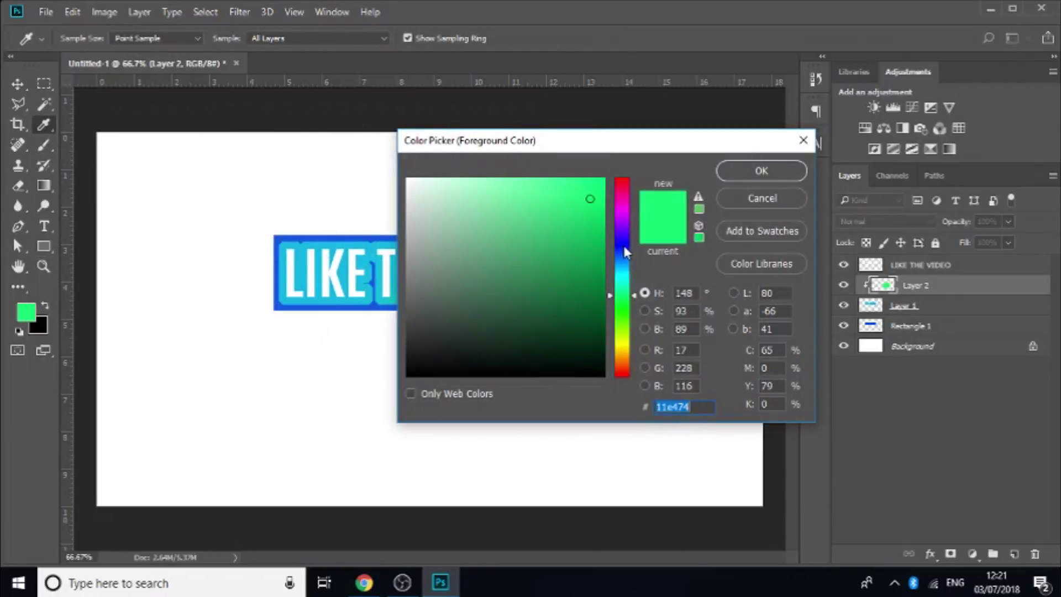
{"action": "left_click_drag", "start_coordinate": [622, 243], "coordinate": [622, 225]}
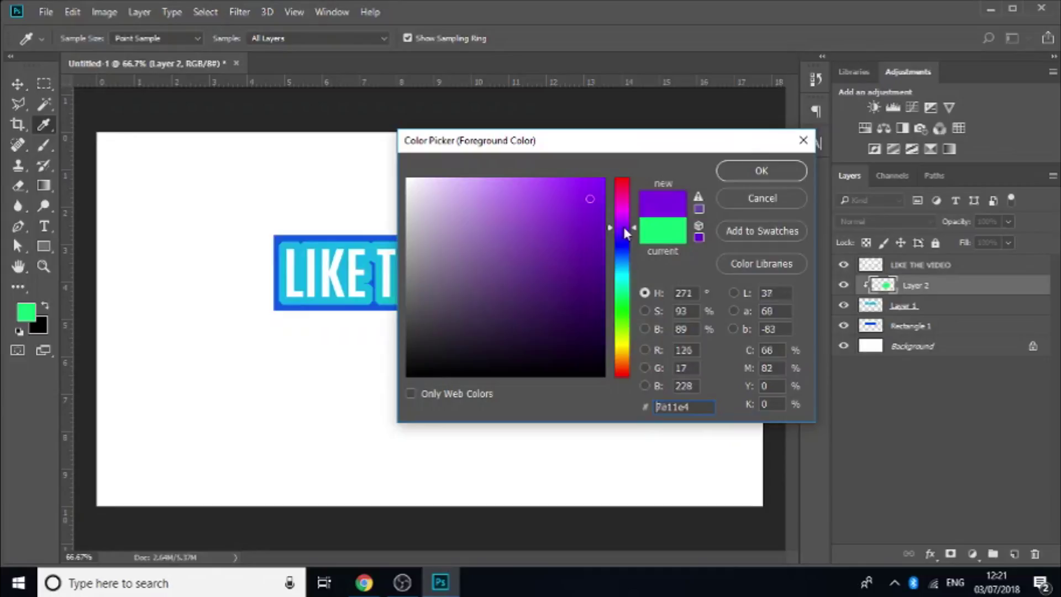
{"action": "left_click", "coordinate": [752, 170]}
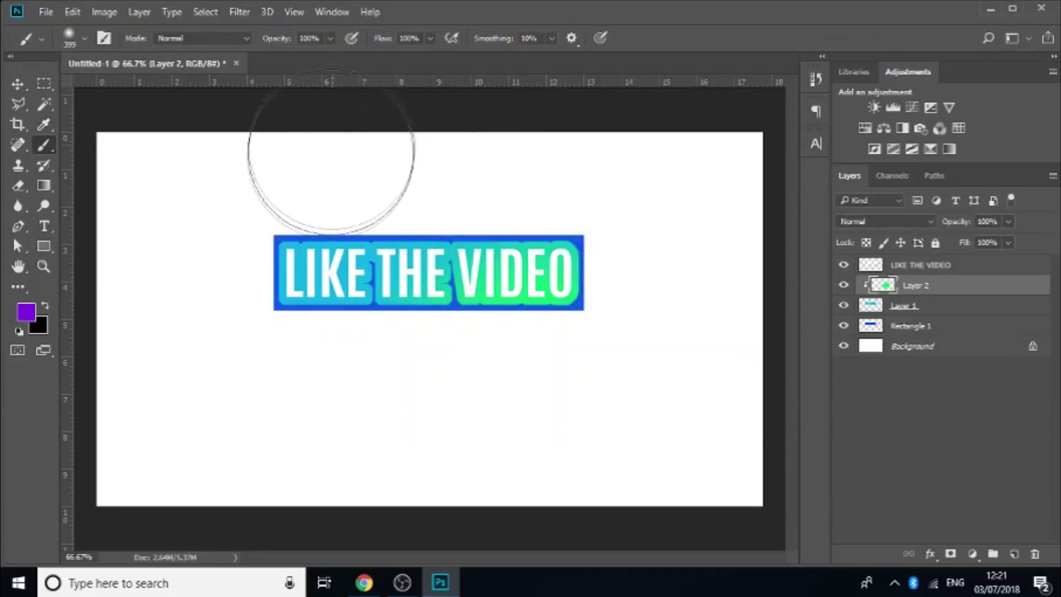
{"action": "mouse_move", "coordinate": [235, 198]}
{"action": "left_mouse_down"}
{"action": "mouse_move", "coordinate": [191, 355]}
{"action": "mouse_move", "coordinate": [388, 378]}
{"action": "mouse_move", "coordinate": [346, 380]}
{"action": "mouse_move", "coordinate": [241, 310]}
{"action": "left_mouse_up"}
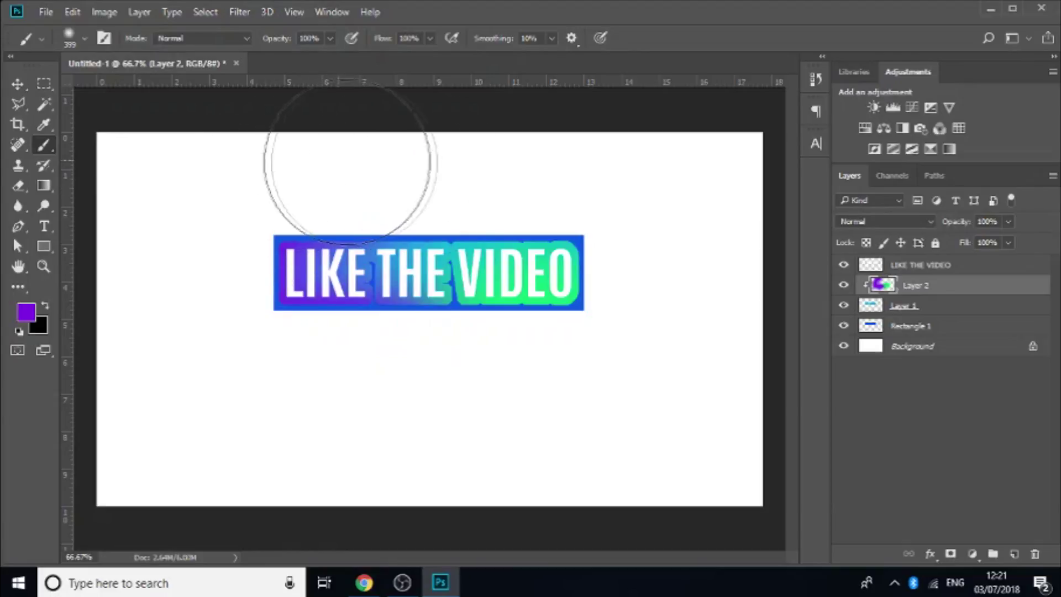
{"action": "mouse_move", "coordinate": [348, 182]}
{"action": "left_mouse_down"}
{"action": "mouse_move", "coordinate": [353, 189]}
{"action": "mouse_move", "coordinate": [301, 189]}
{"action": "left_mouse_up"}
{"action": "key", "text": "ctrl+z"}
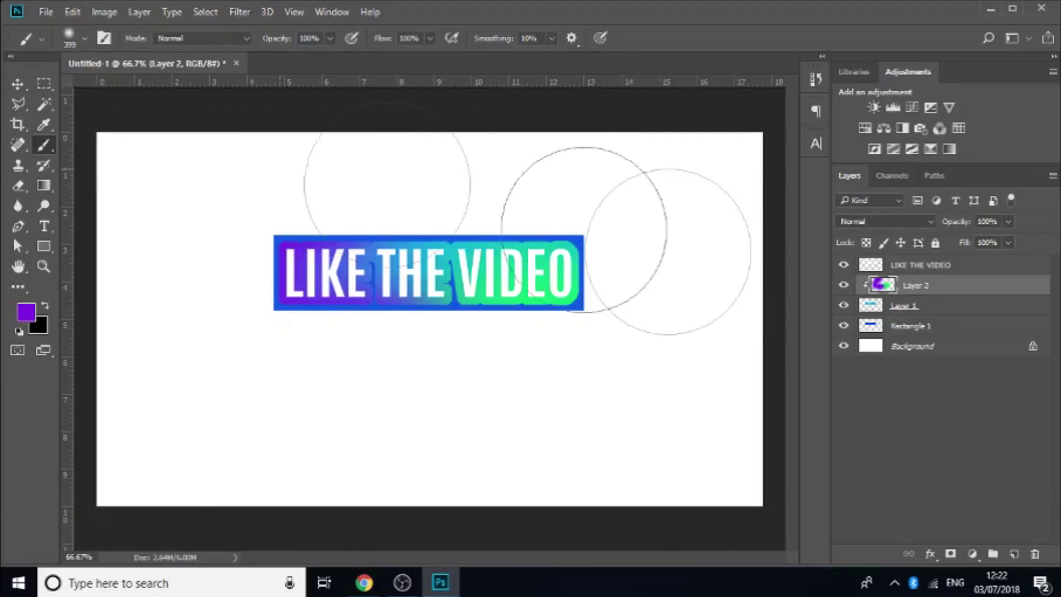
{"action": "left_click", "coordinate": [18, 84]}
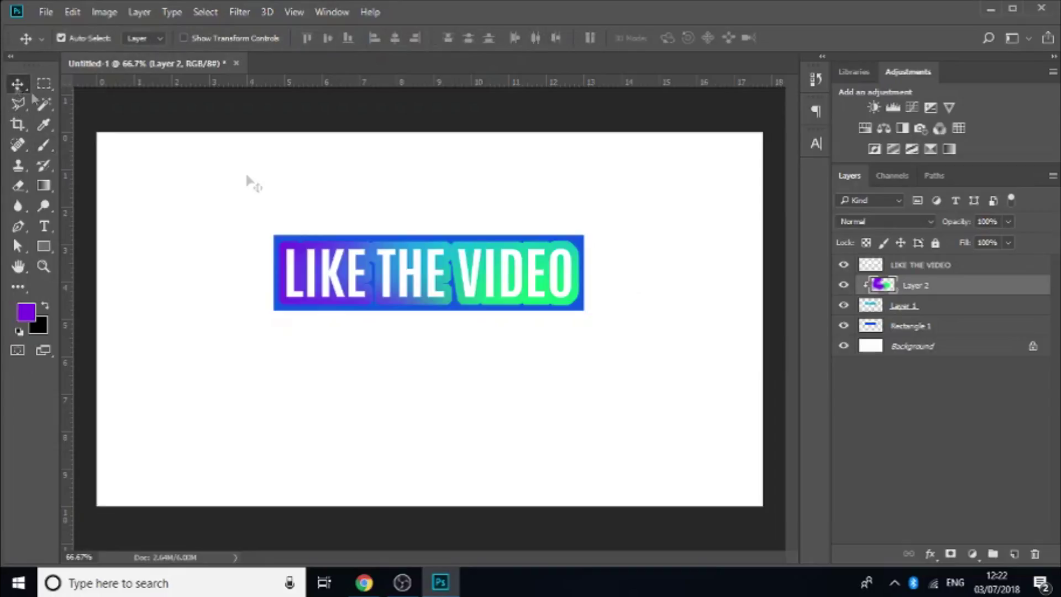
Step: Merge Layer 1 into Layer 2, then shift Rectangle 1's hue to -6
{"action": "left_click", "coordinate": [911, 307], "text": "shift"}
{"action": "key", "text": "ctrl+e"}
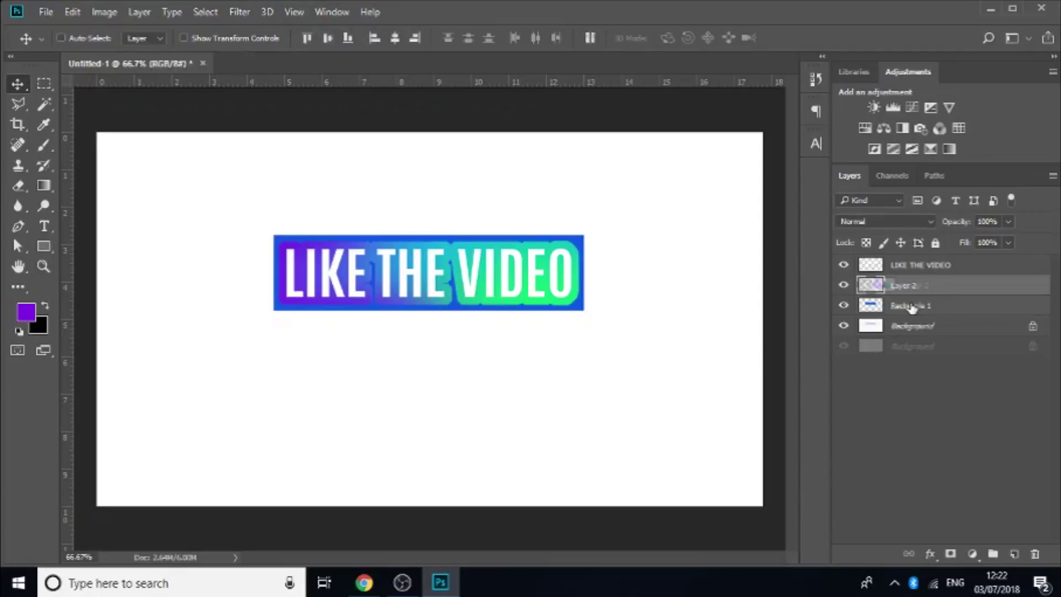
{"action": "left_click", "coordinate": [940, 309]}
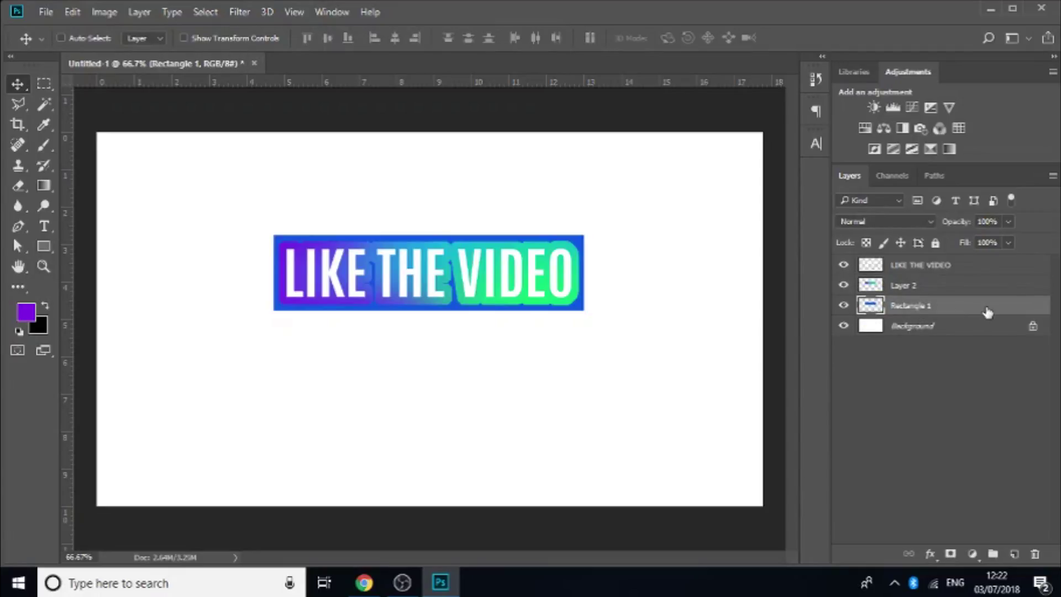
{"action": "key", "text": "ctrl+u"}
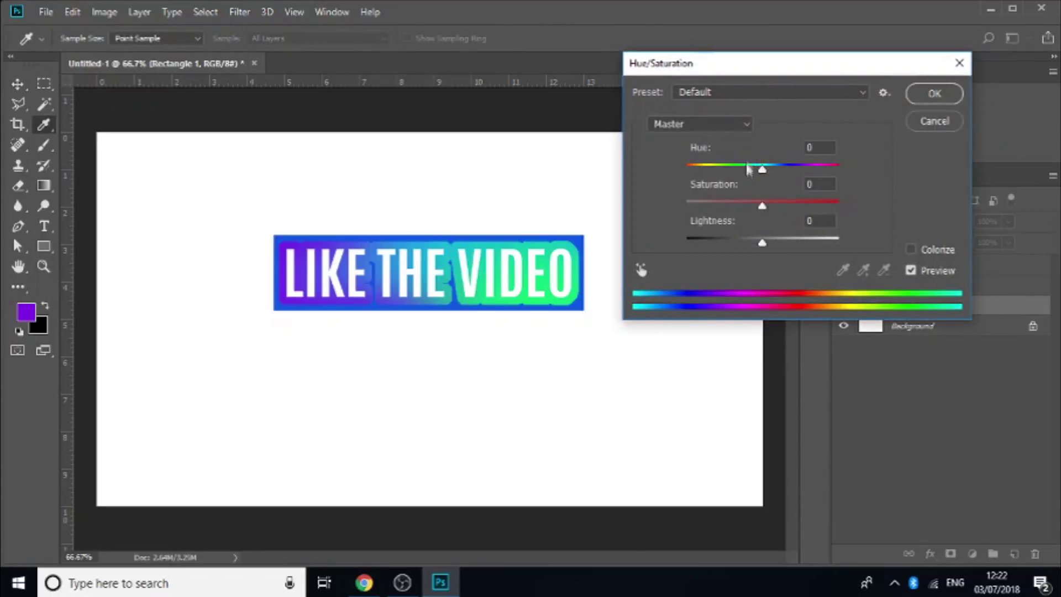
{"action": "mouse_move", "coordinate": [754, 164]}
{"action": "left_mouse_down"}
{"action": "mouse_move", "coordinate": [743, 169]}
{"action": "mouse_move", "coordinate": [772, 175]}
{"action": "mouse_move", "coordinate": [758, 179]}
{"action": "left_mouse_up"}
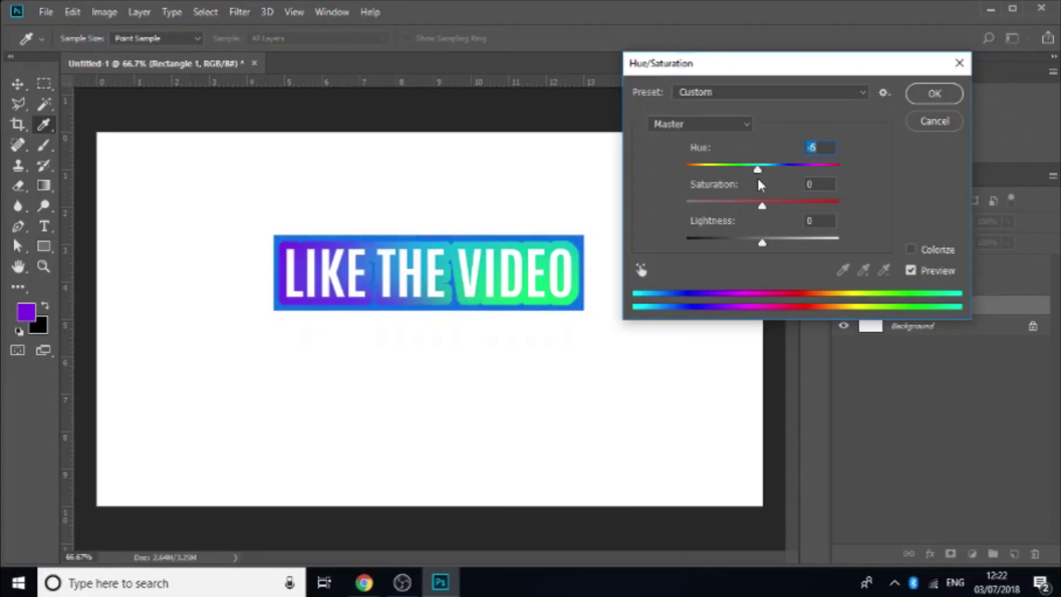
{"action": "left_click", "coordinate": [921, 95]}
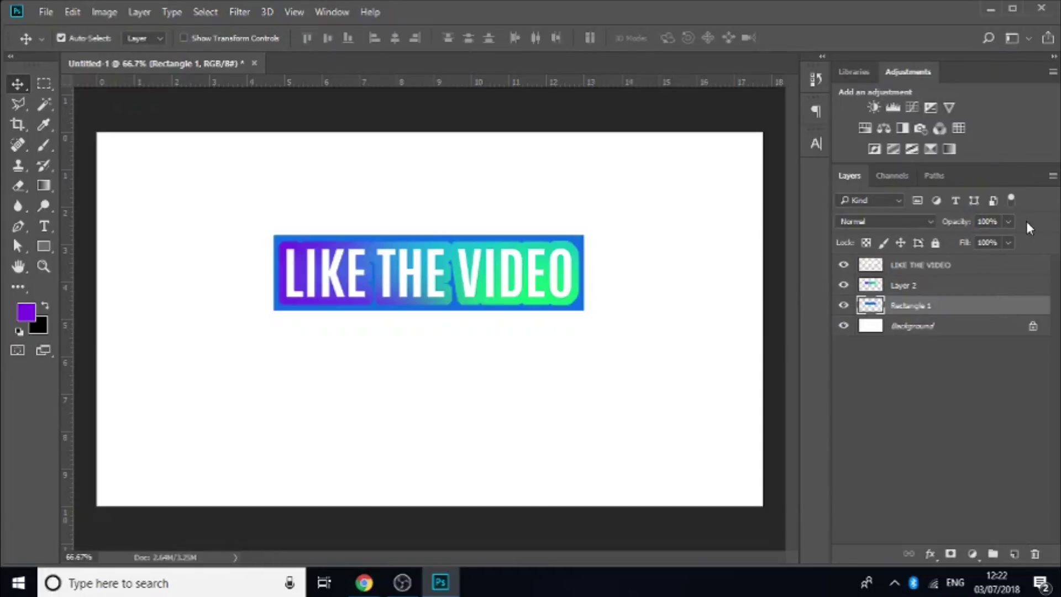
Step: Preview several blend modes on Layer 2, then set it back to Normal
{"action": "left_click", "coordinate": [969, 287]}
{"action": "left_click", "coordinate": [858, 221]}
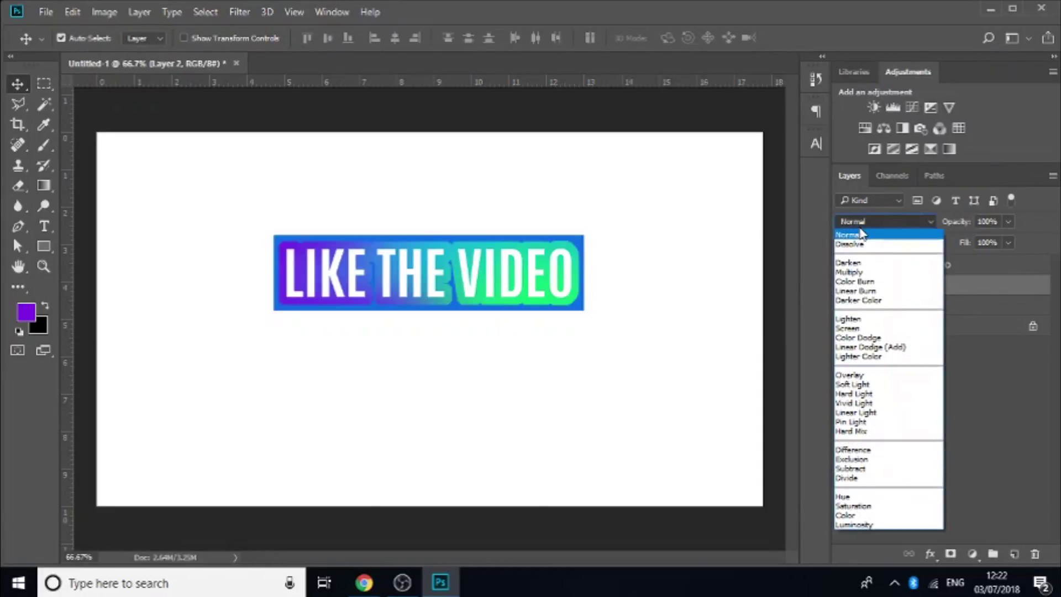
{"action": "left_click", "coordinate": [861, 235]}
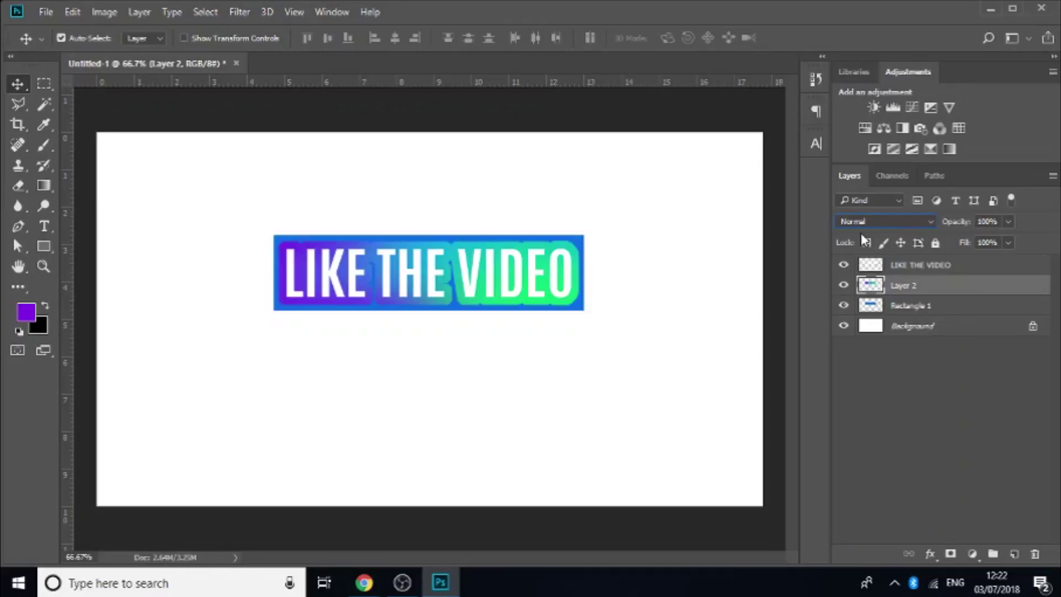
{"action": "key", "text": "Down"}
{"action": "key", "text": "Down"}
{"action": "key", "text": "Down"}
{"action": "key", "text": "Down"}
{"action": "key", "text": "Down"}
{"action": "key", "text": "Down"}
{"action": "key", "text": "Down"}
{"action": "key", "text": "Down"}
{"action": "key", "text": "Down"}
{"action": "key", "text": "Down"}
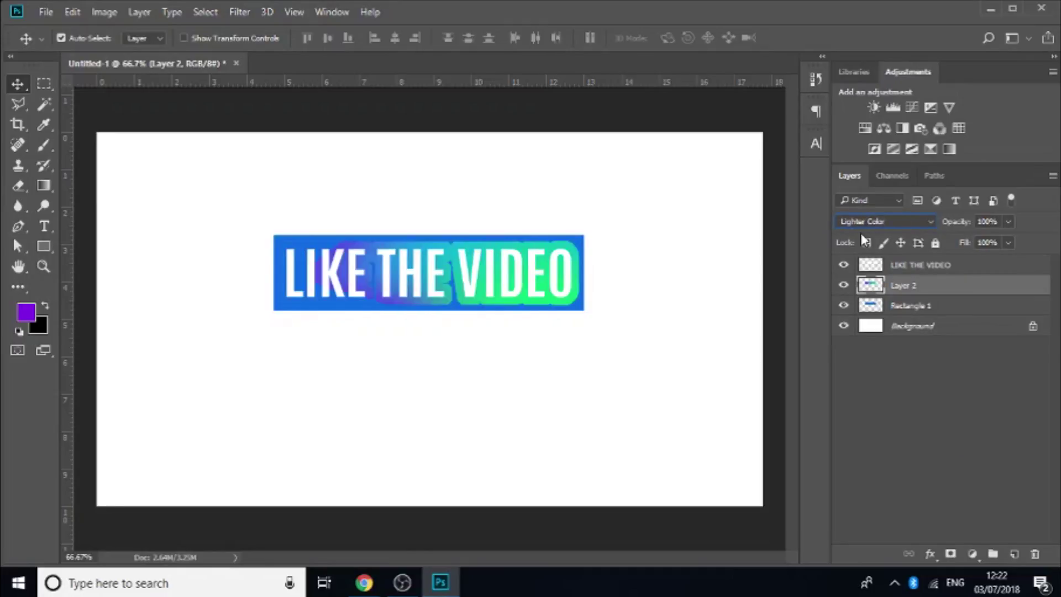
{"action": "key", "text": "Down"}
{"action": "key", "text": "Down"}
{"action": "key", "text": "Down"}
{"action": "key", "text": "Up"}
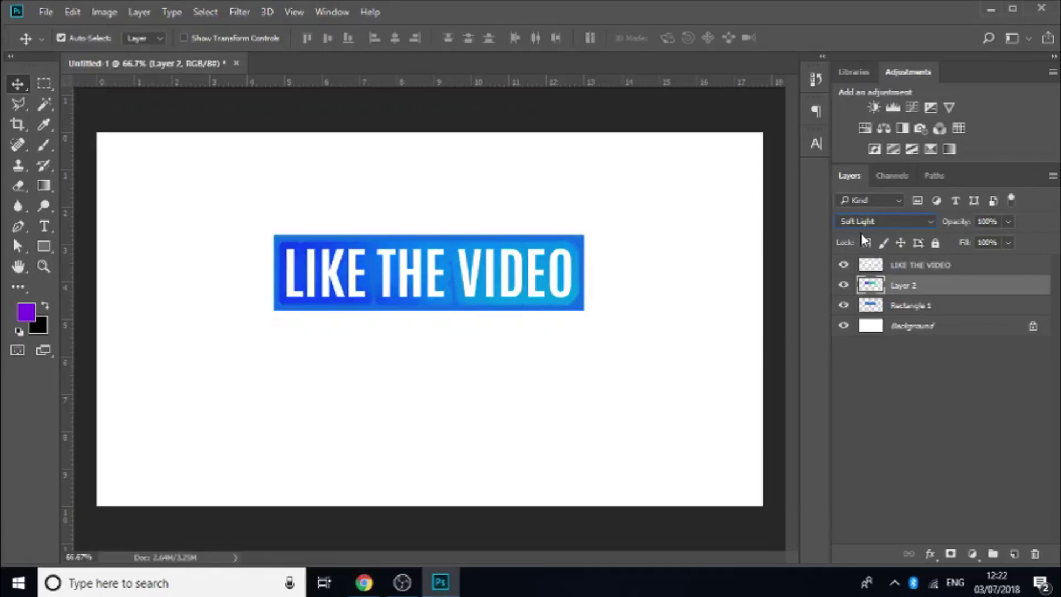
{"action": "key", "text": "Down"}
{"action": "key", "text": "Down"}
{"action": "key", "text": "Down"}
{"action": "key", "text": "Down"}
{"action": "key", "text": "Down"}
{"action": "key", "text": "Down"}
{"action": "key", "text": "Down"}
{"action": "key", "text": "Down"}
{"action": "key", "text": "Down"}
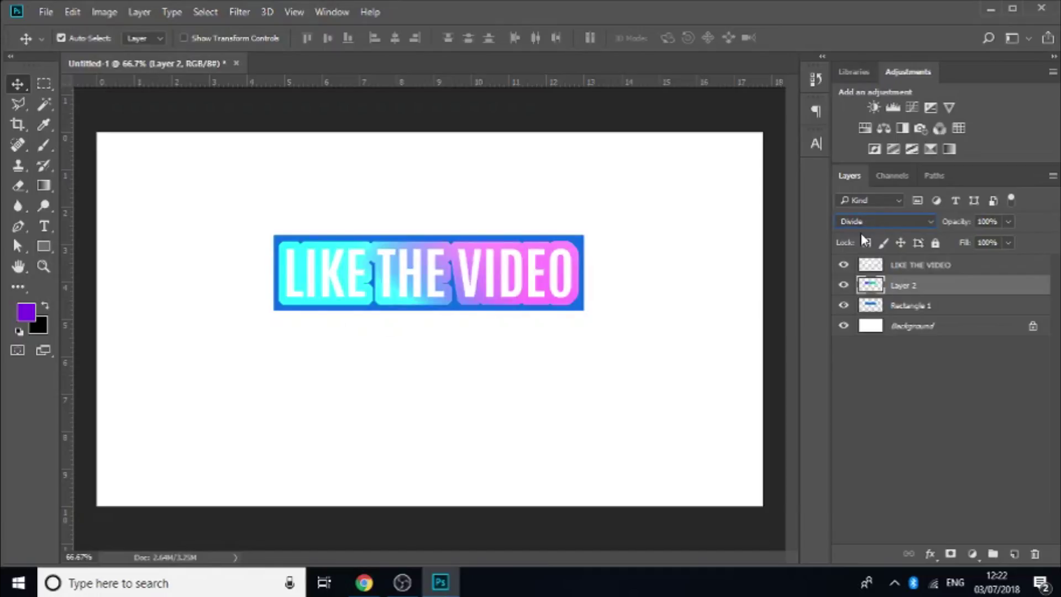
{"action": "key", "text": "Down"}
{"action": "key", "text": "Down"}
{"action": "key", "text": "Down"}
{"action": "key", "text": "Down"}
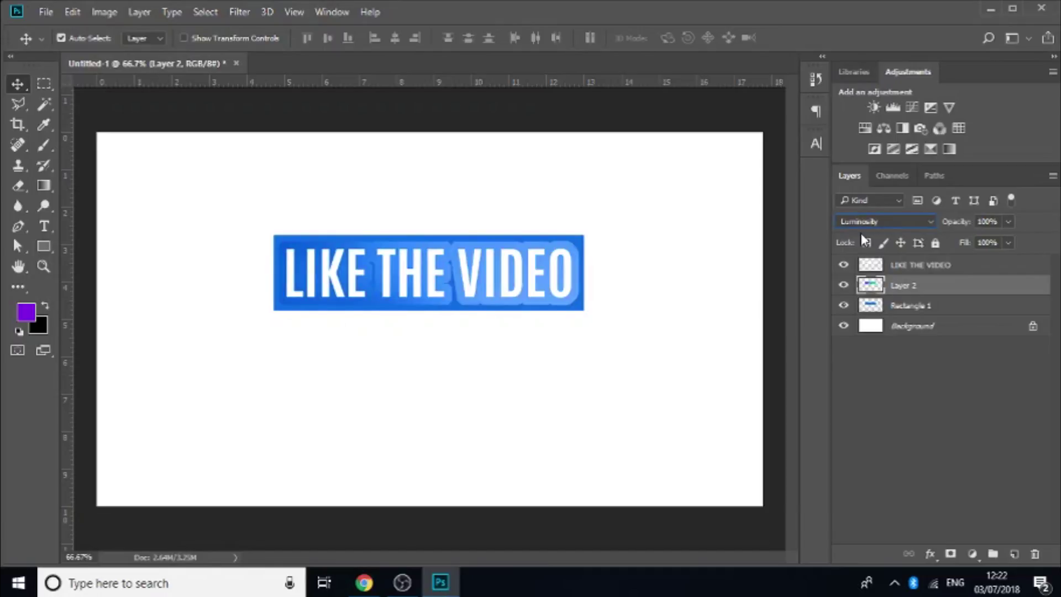
{"action": "left_click", "coordinate": [859, 222]}
{"action": "left_click", "coordinate": [857, 233]}
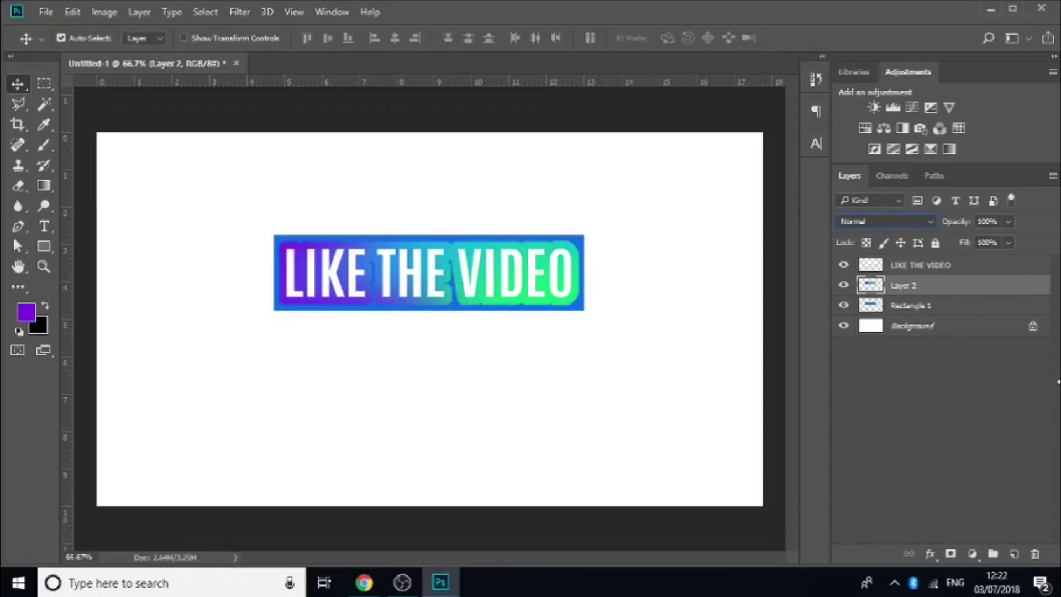
Step: Merge Rectangle 1, Layer 2 and the LIKE THE VIDEO text into one layer
{"action": "left_click", "coordinate": [928, 307]}
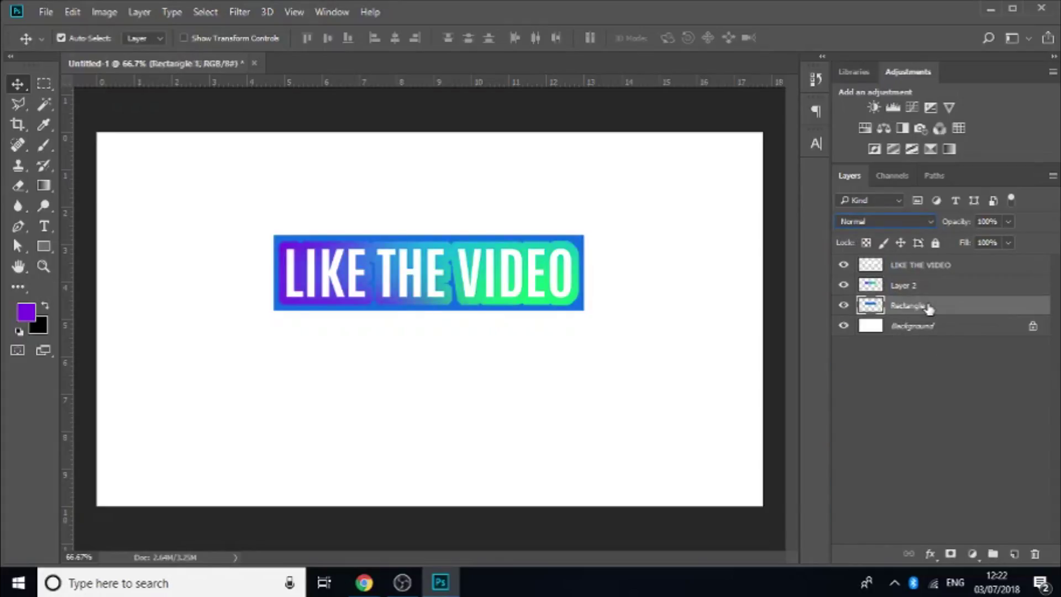
{"action": "left_click", "coordinate": [918, 269], "text": "shift"}
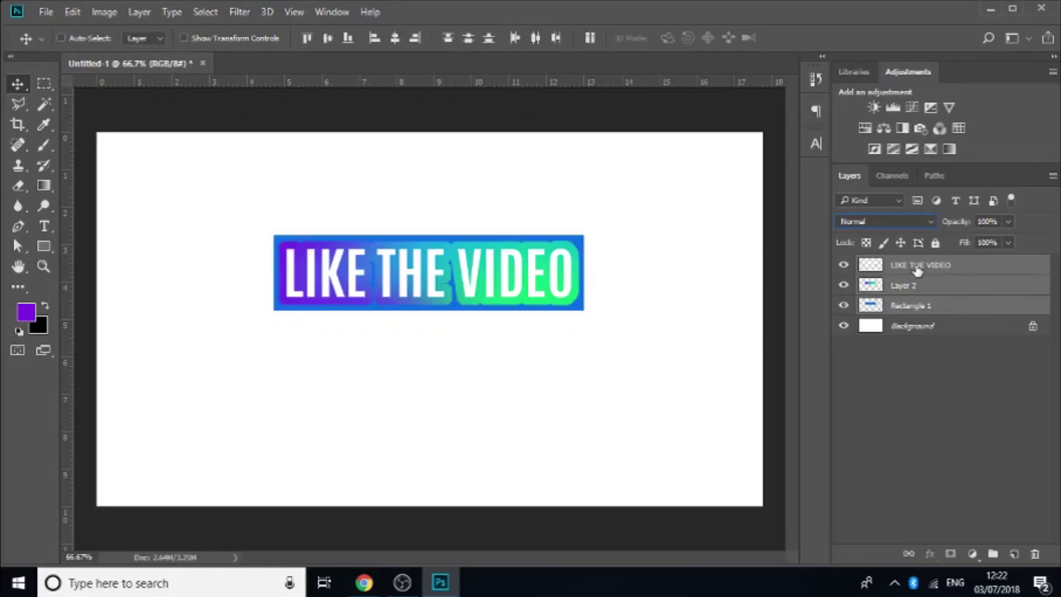
{"action": "key", "text": "ctrl+e"}
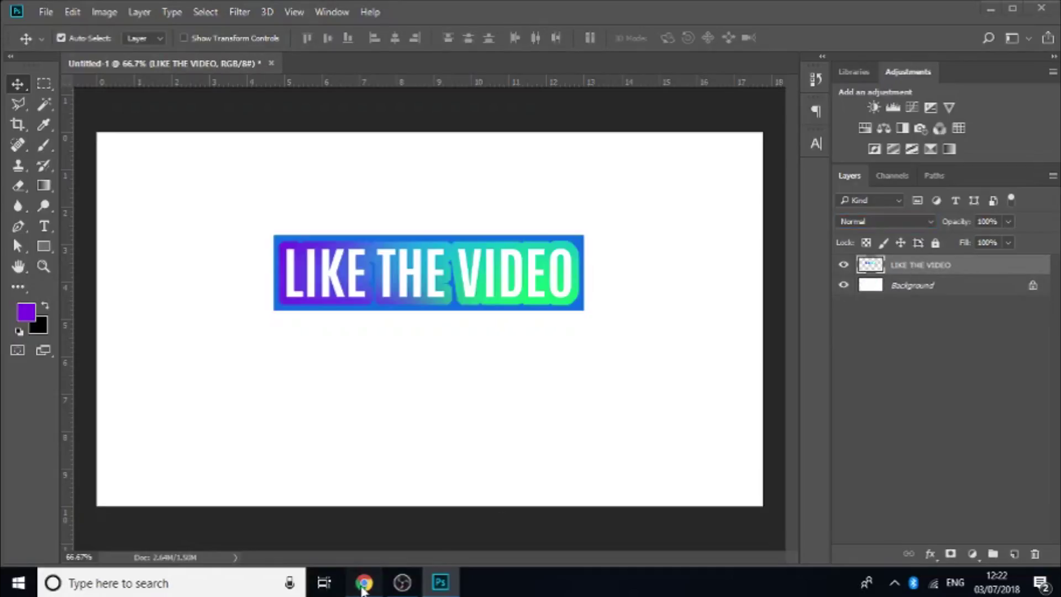
{"action": "left_click", "coordinate": [364, 583]}
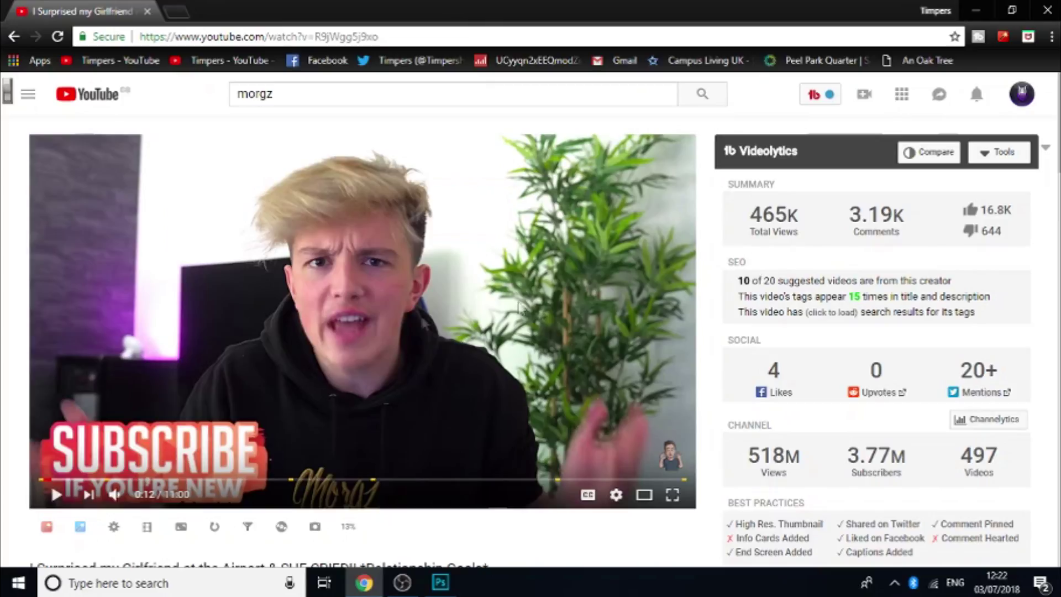
{"action": "left_click", "coordinate": [451, 587]}
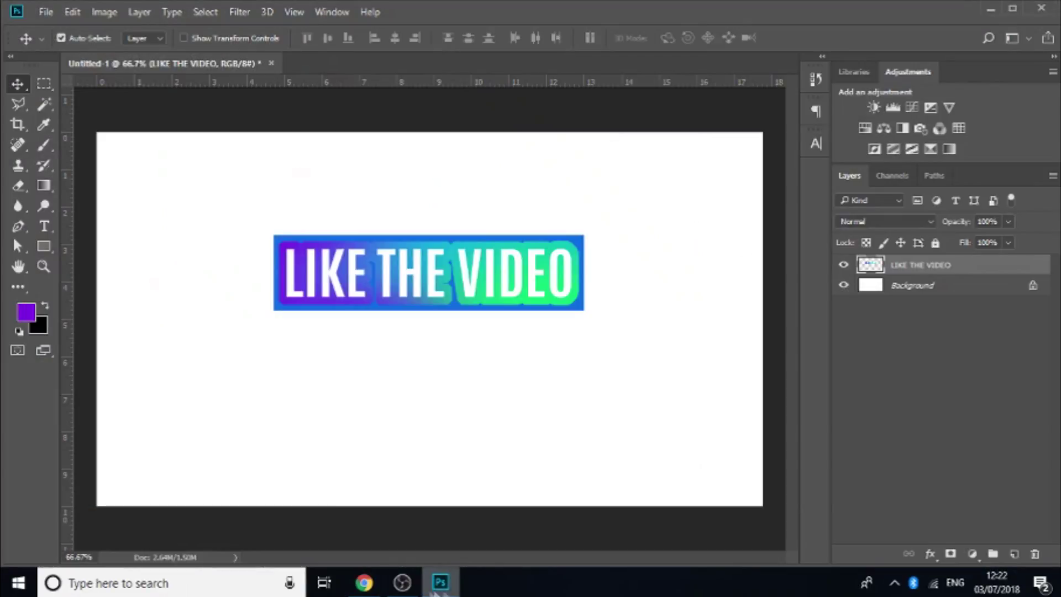
{"action": "left_click", "coordinate": [364, 587]}
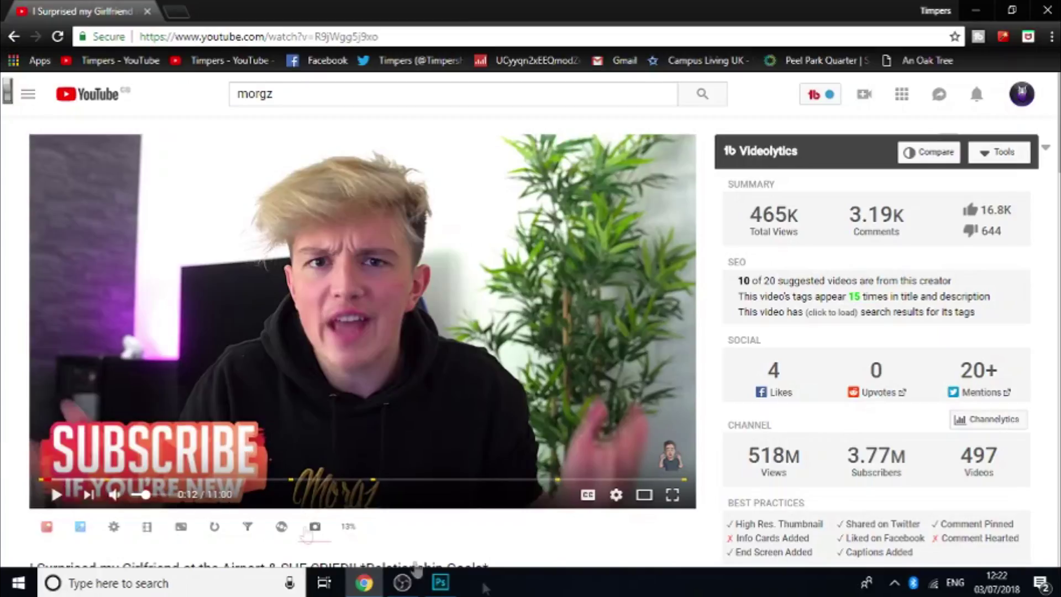
{"action": "left_click", "coordinate": [442, 584]}
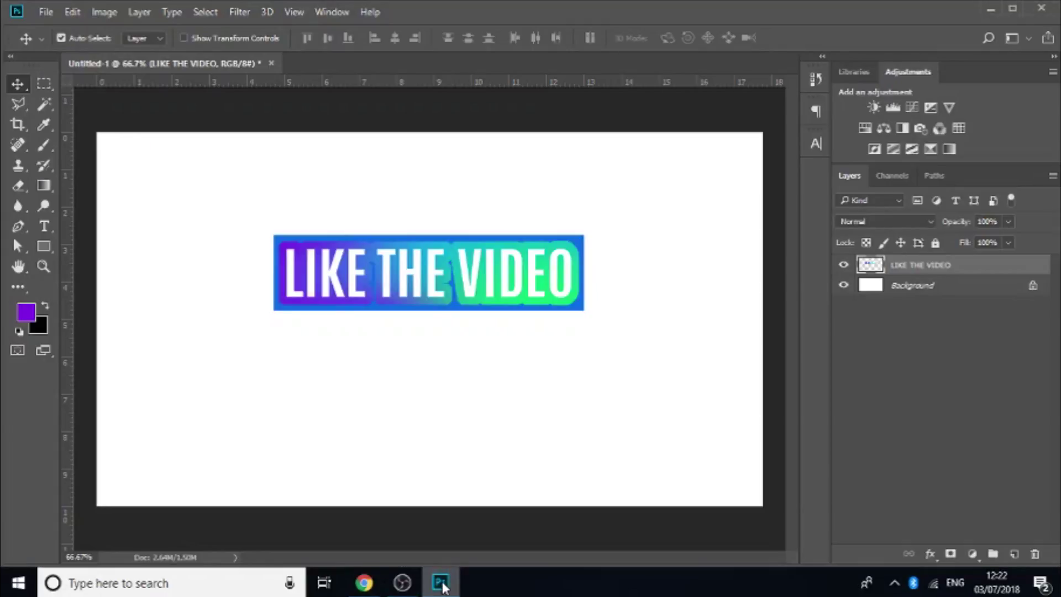
Step: Switch to the Brush tool and browse the Dry Media Brushes presets, leaving a 399 px, 4% hardness brush
{"action": "left_click", "coordinate": [42, 144]}
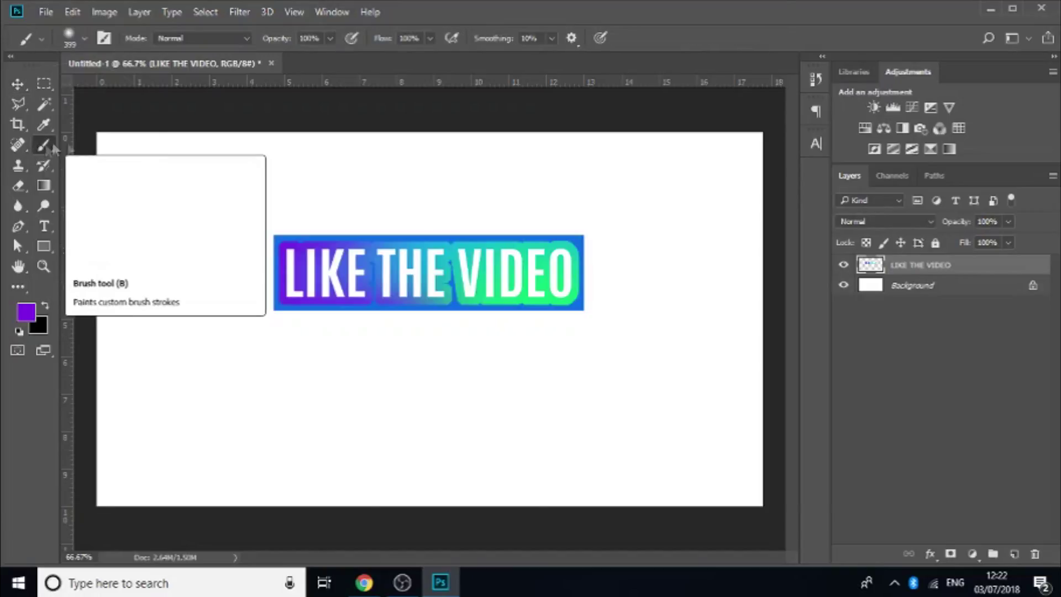
{"action": "left_click", "coordinate": [71, 38]}
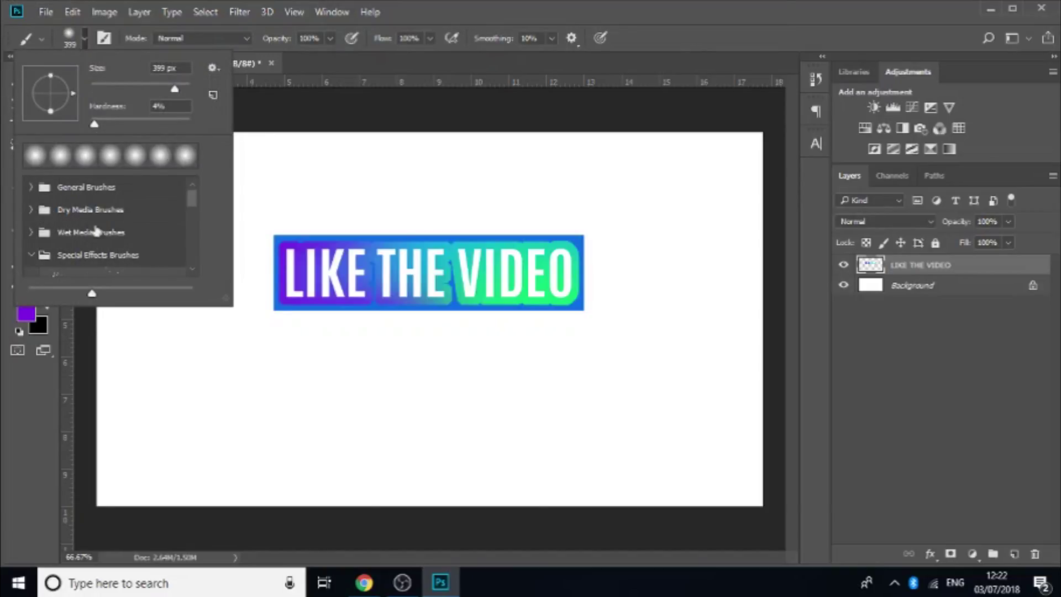
{"action": "left_click", "coordinate": [31, 210]}
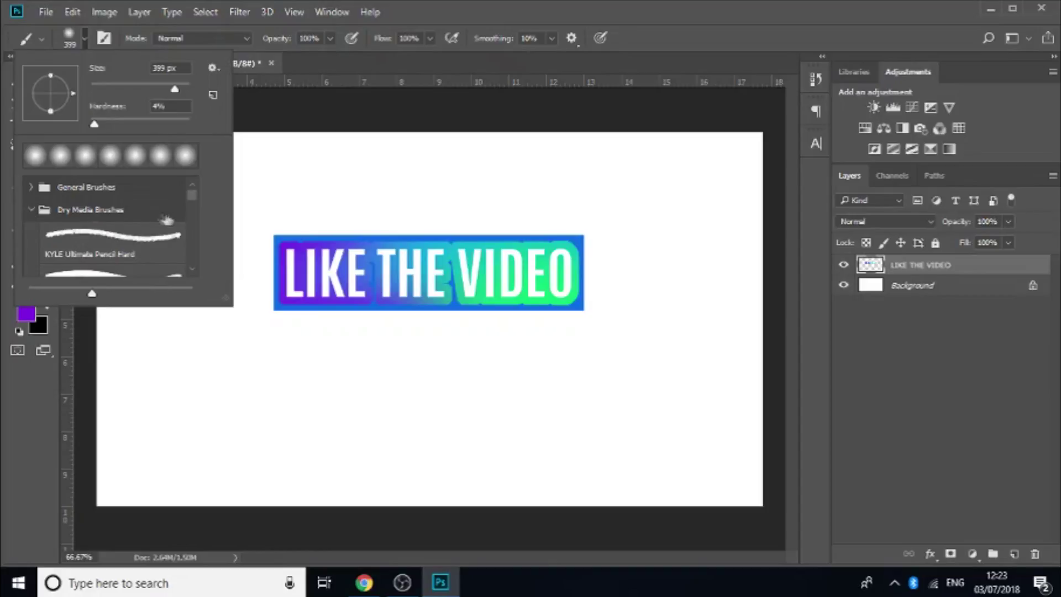
{"action": "mouse_move", "coordinate": [193, 193]}
{"action": "left_mouse_down"}
{"action": "mouse_move", "coordinate": [186, 260]}
{"action": "mouse_move", "coordinate": [182, 202]}
{"action": "left_mouse_up"}
{"action": "left_click", "coordinate": [14, 411]}
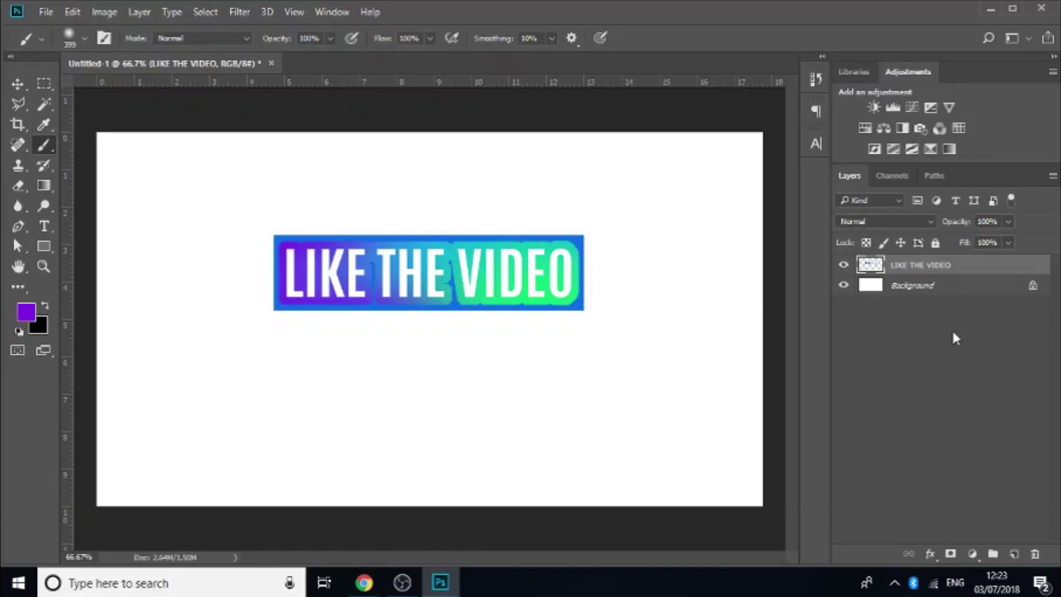
Step: Duplicate the LIKE THE VIDEO layer and rotate the original beneath by about 4 degrees
{"action": "key", "text": "ctrl+j"}
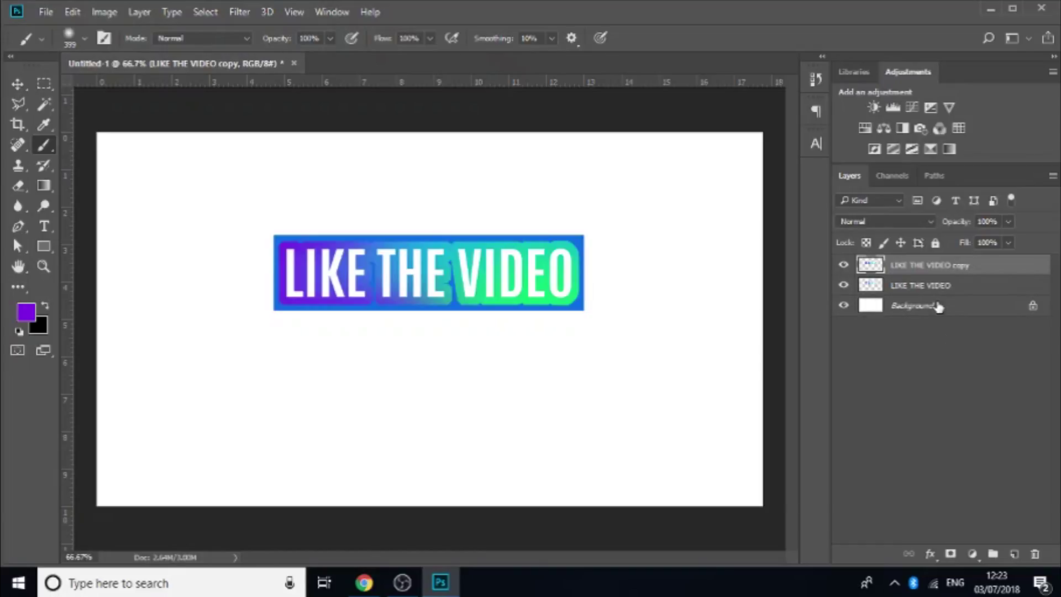
{"action": "left_click", "coordinate": [924, 286]}
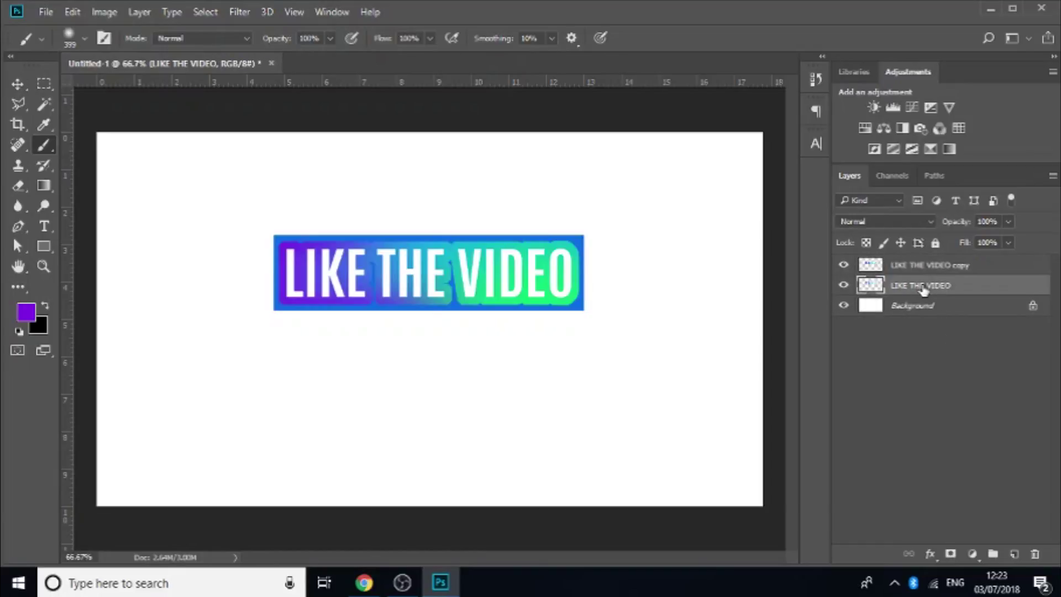
{"action": "key", "text": "ctrl+t"}
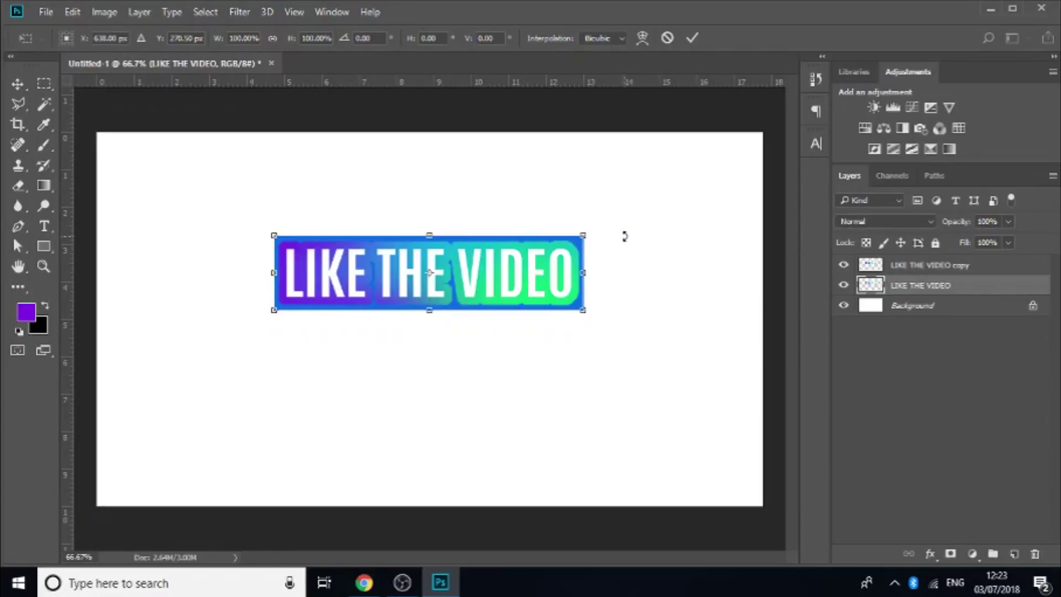
{"action": "left_click_drag", "start_coordinate": [616, 262], "coordinate": [615, 250]}
{"action": "key", "text": "Return"}
{"action": "key", "text": "b"}
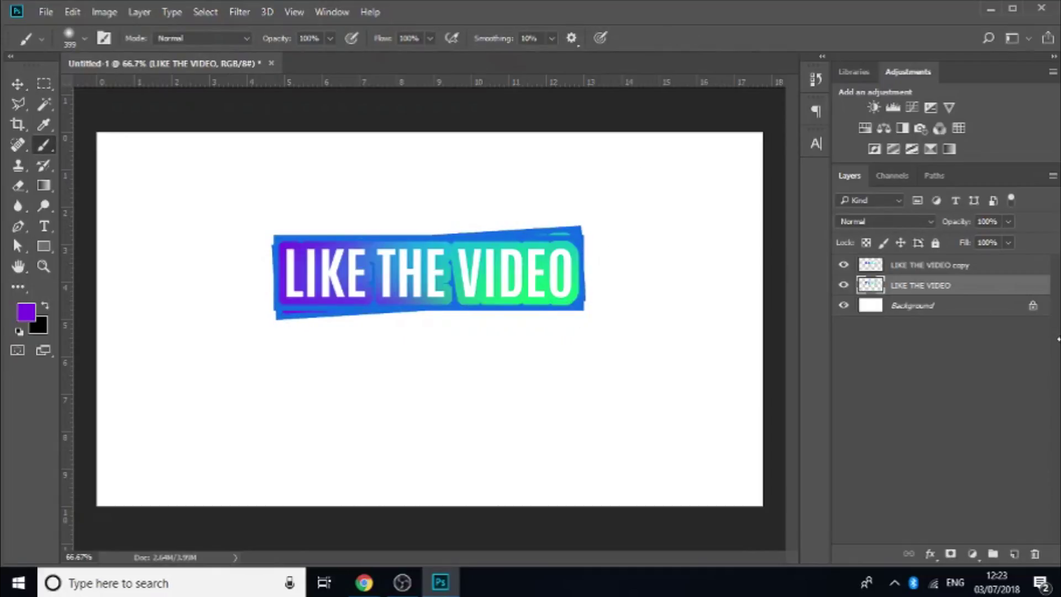
Step: Darken the backing banner to Lightness -41 and tilt it slightly further
{"action": "key", "text": "ctrl+u"}
{"action": "left_click_drag", "start_coordinate": [758, 238], "coordinate": [733, 247]}
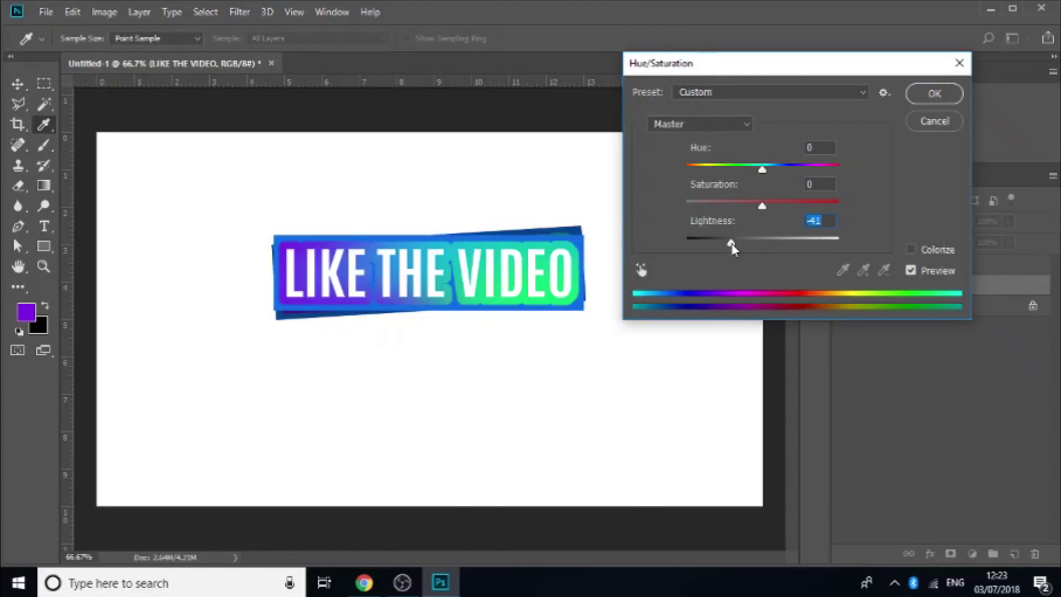
{"action": "key", "text": "Return"}
{"action": "key", "text": "ctrl+t"}
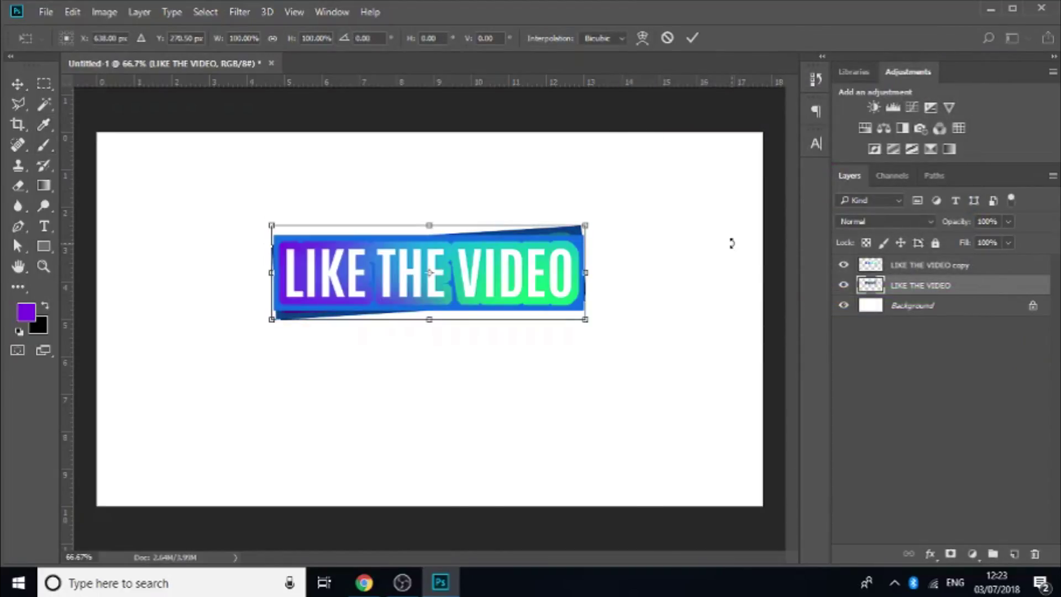
{"action": "left_click_drag", "start_coordinate": [689, 250], "coordinate": [691, 245]}
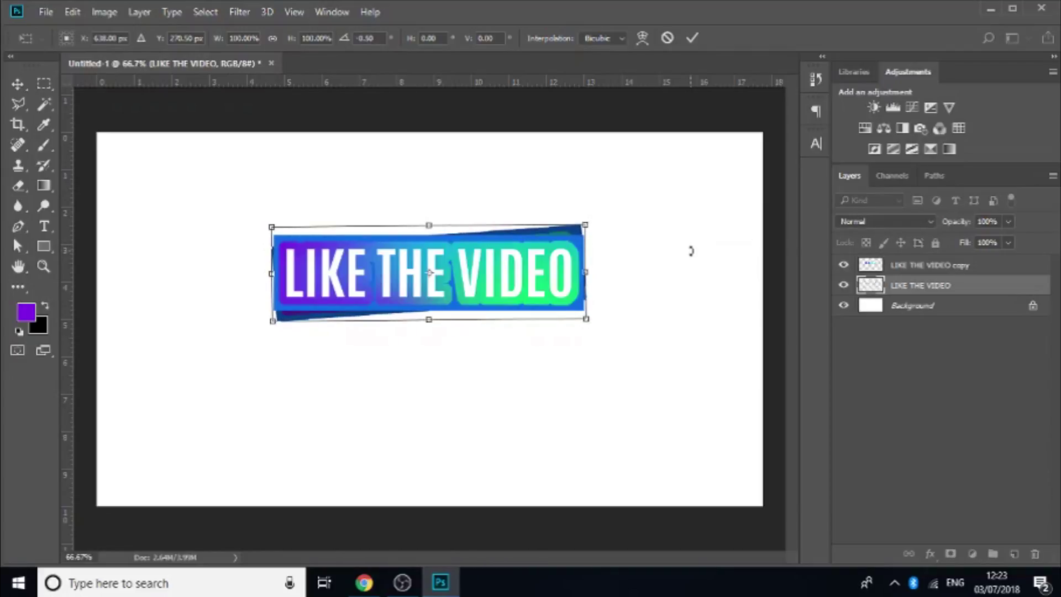
{"action": "key", "text": "Return"}
{"action": "key", "text": "b"}
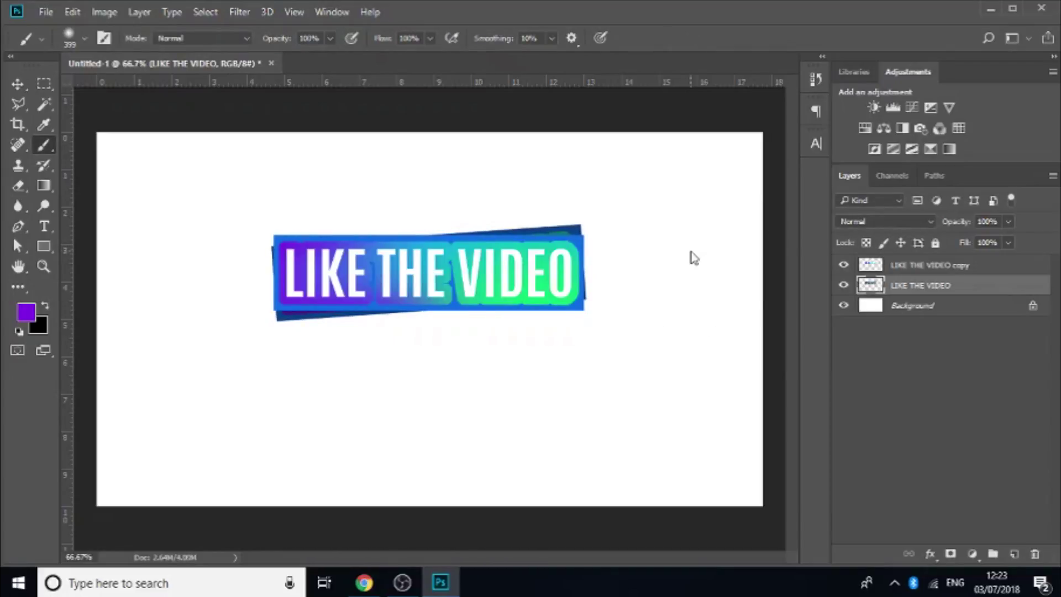
Step: Merge the banner copy with its dark backing, scale it to about 95%, and recentre it
{"action": "left_click", "coordinate": [935, 265], "text": "shift"}
{"action": "key", "text": "ctrl+e"}
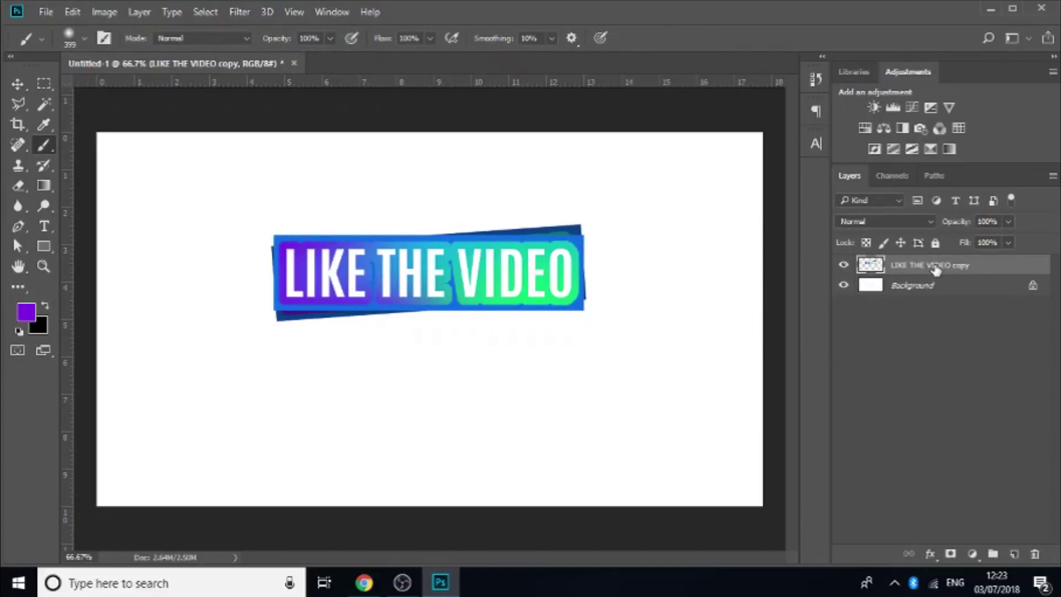
{"action": "key", "text": "ctrl+t"}
{"action": "left_click_drag", "start_coordinate": [480, 257], "coordinate": [309, 423]}
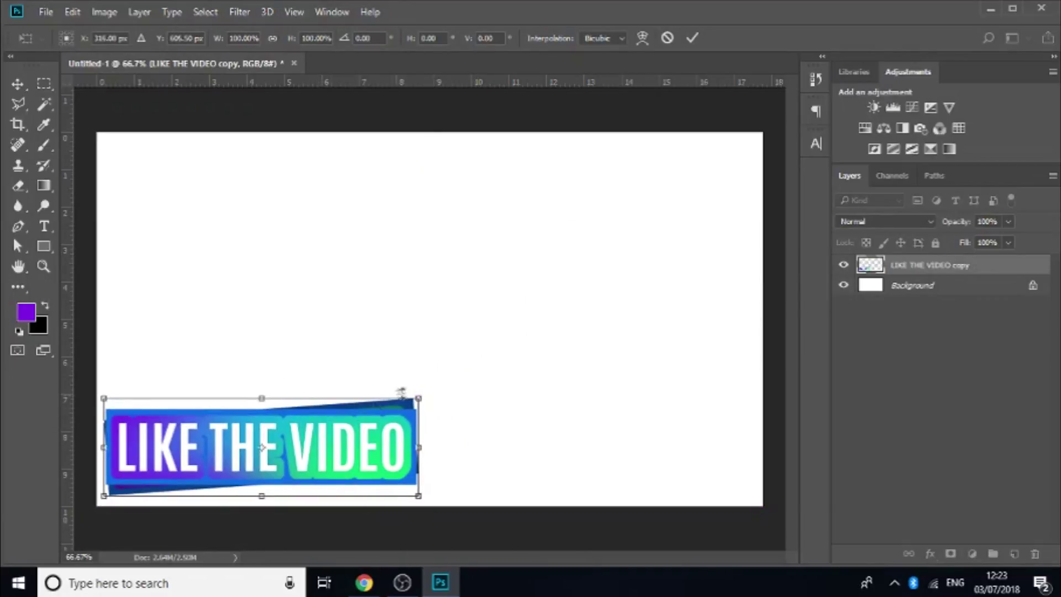
{"action": "left_click_drag", "start_coordinate": [423, 396], "coordinate": [410, 406]}
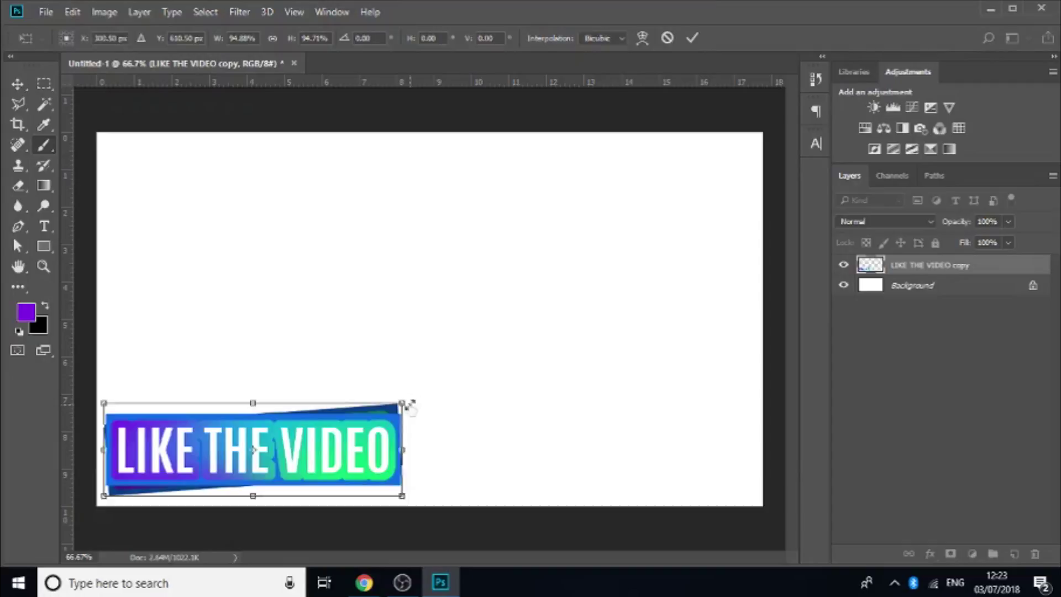
{"action": "key", "text": "Return"}
{"action": "key", "text": "b"}
{"action": "key", "text": "v"}
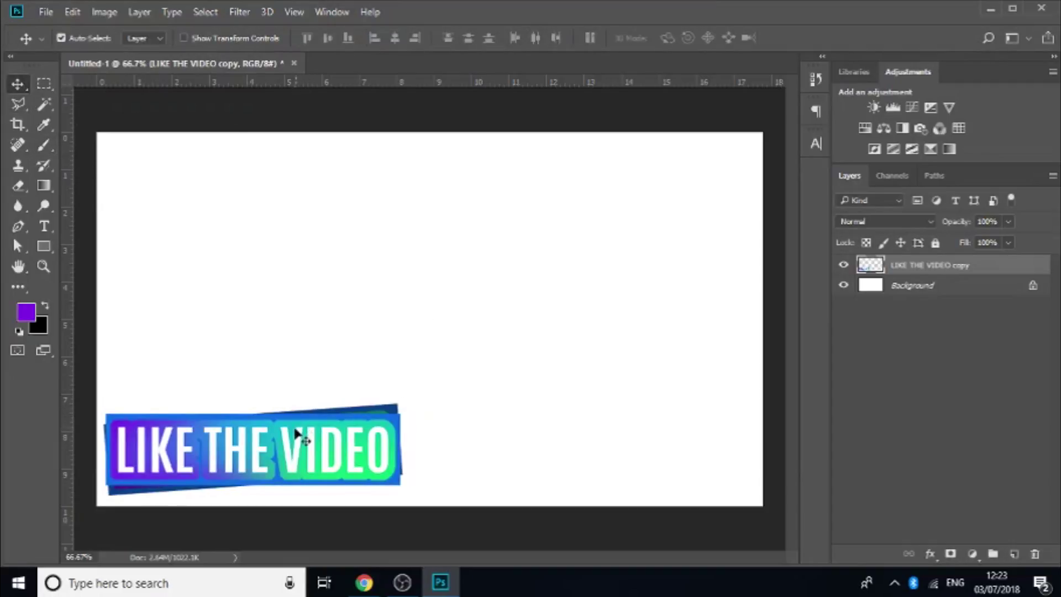
{"action": "left_click_drag", "start_coordinate": [300, 442], "coordinate": [444, 297]}
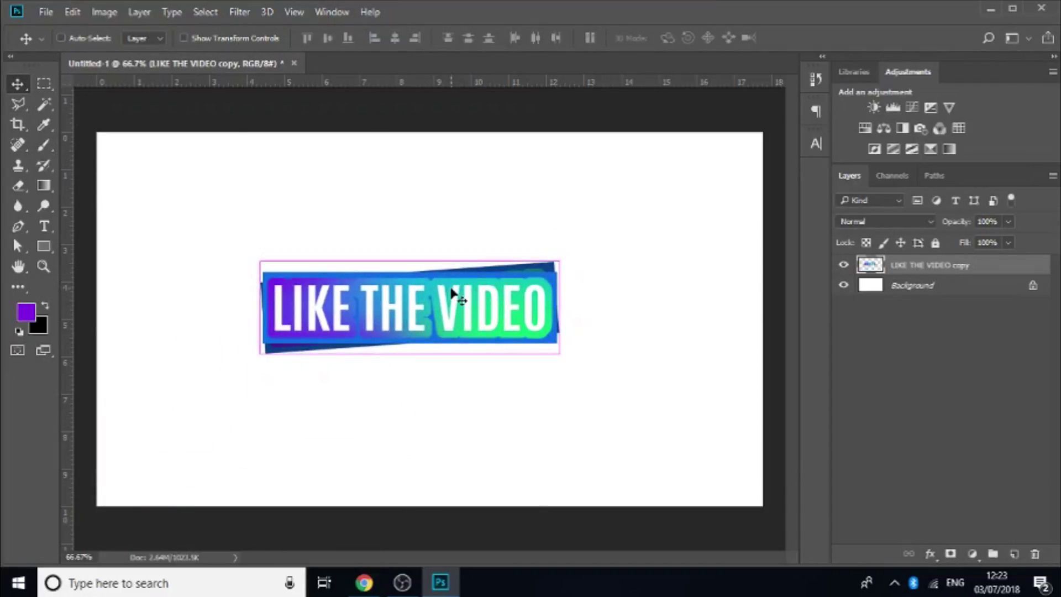
Step: Duplicate the banner, apply Stylize > Find Edges, and invert the copy's colours
{"action": "key", "text": "ctrl+j"}
{"action": "left_click", "coordinate": [243, 12]}
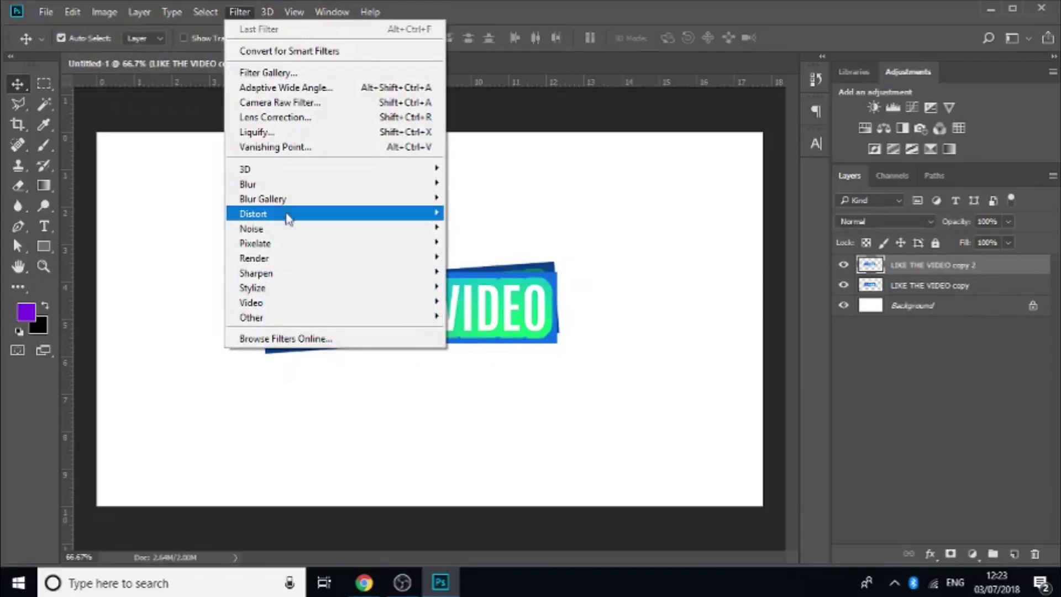
{"action": "mouse_move", "coordinate": [281, 291]}
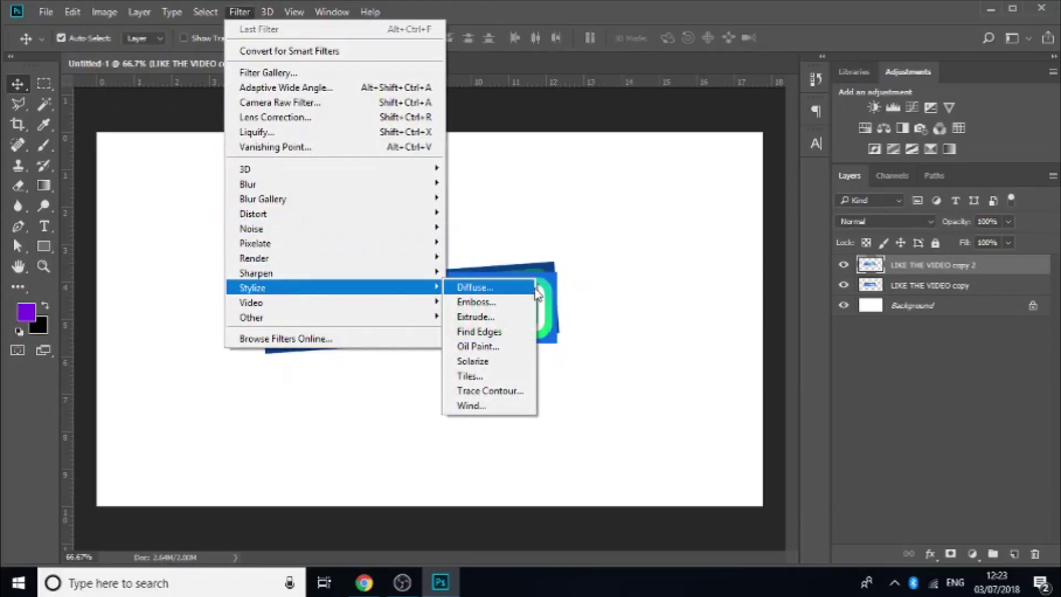
{"action": "left_click", "coordinate": [509, 332]}
{"action": "key", "text": "ctrl"}
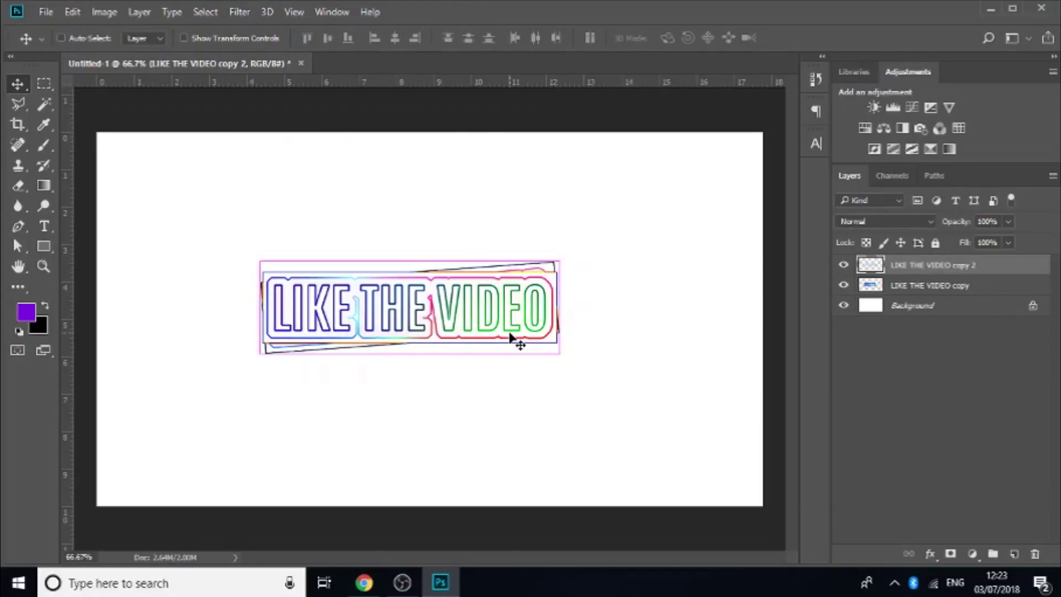
{"action": "key", "text": "ctrl+i"}
Step: Blend the edge copy with Color Dodge at 41% opacity and merge it into the banner
{"action": "left_click", "coordinate": [878, 222]}
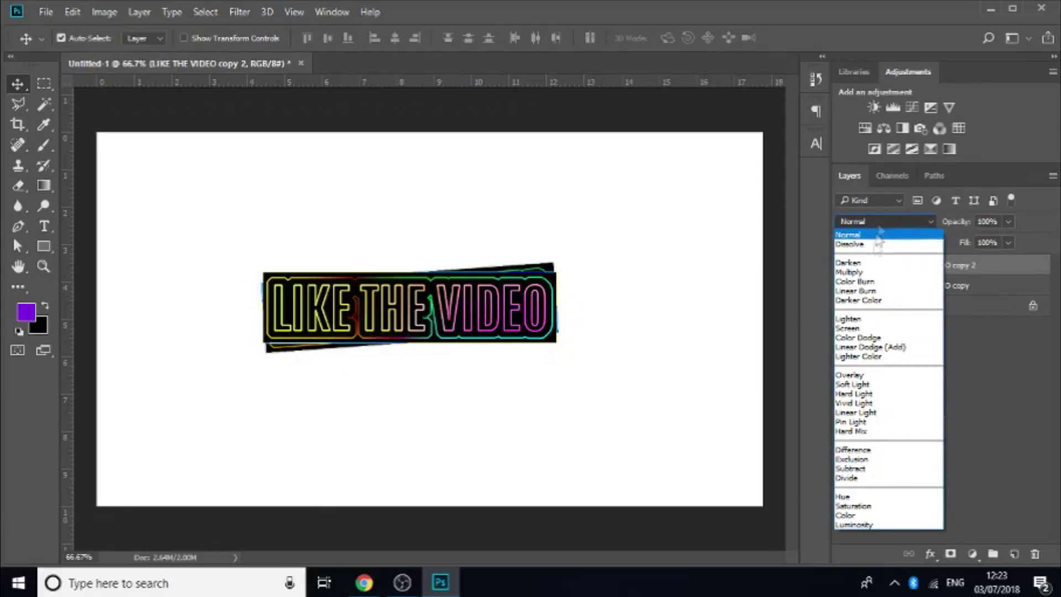
{"action": "left_click", "coordinate": [860, 328]}
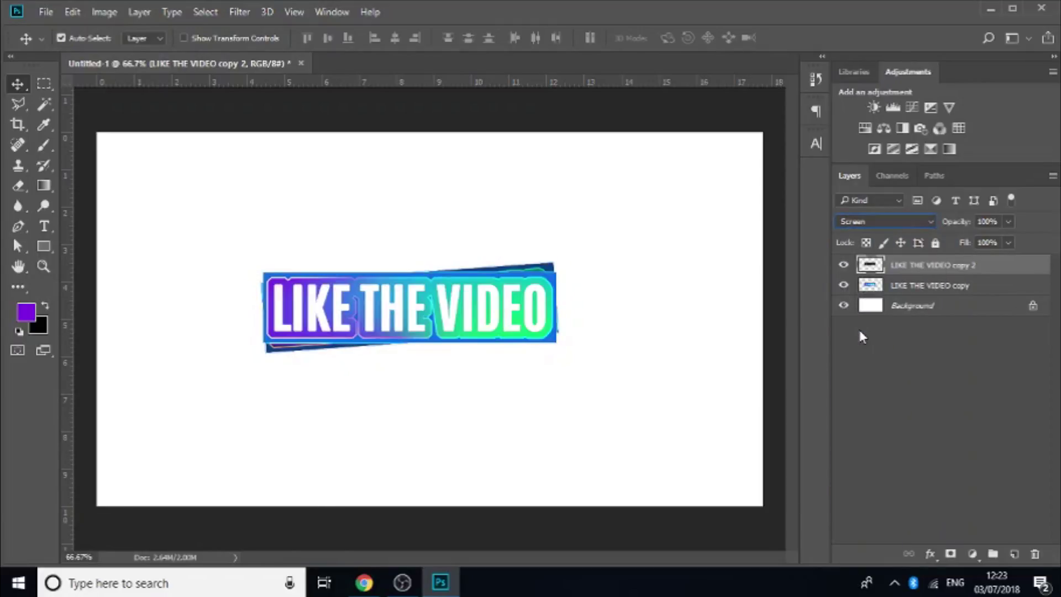
{"action": "key", "text": "Down"}
{"action": "key", "text": "Down"}
{"action": "key", "text": "Up"}
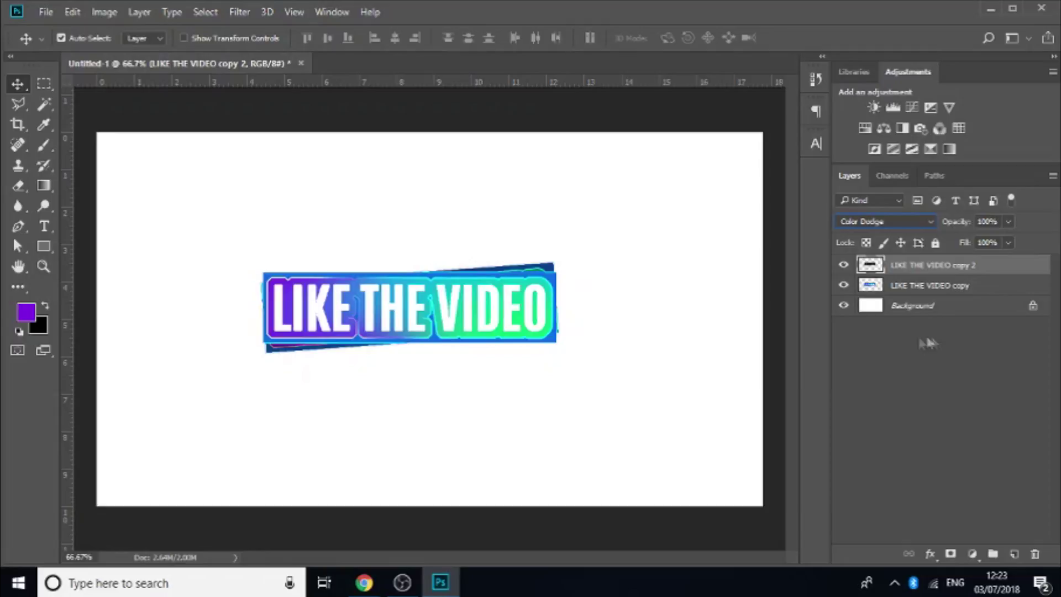
{"action": "left_click", "coordinate": [1008, 222]}
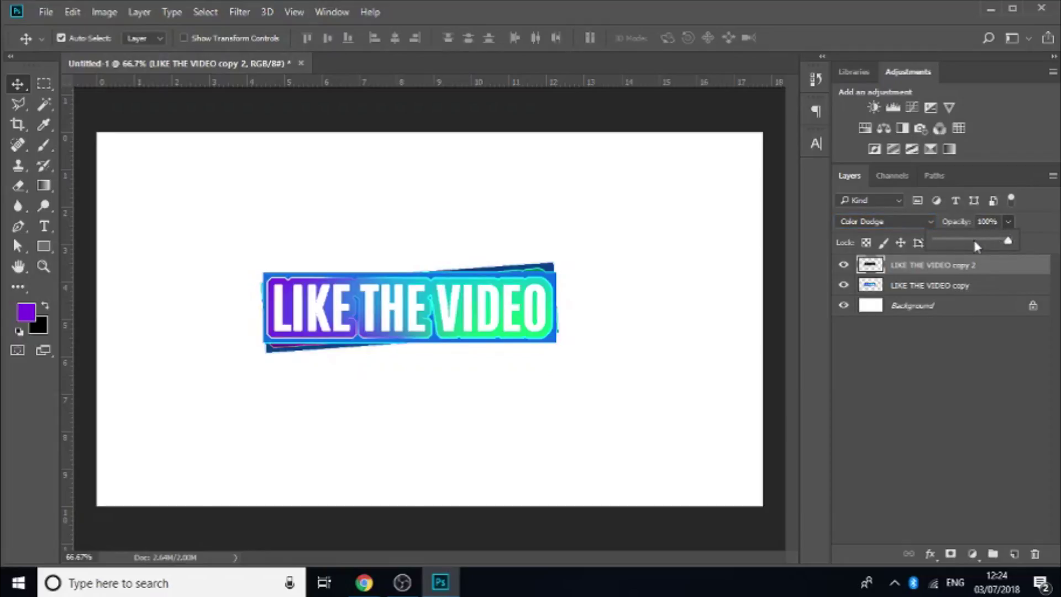
{"action": "left_click_drag", "start_coordinate": [974, 242], "coordinate": [967, 245]}
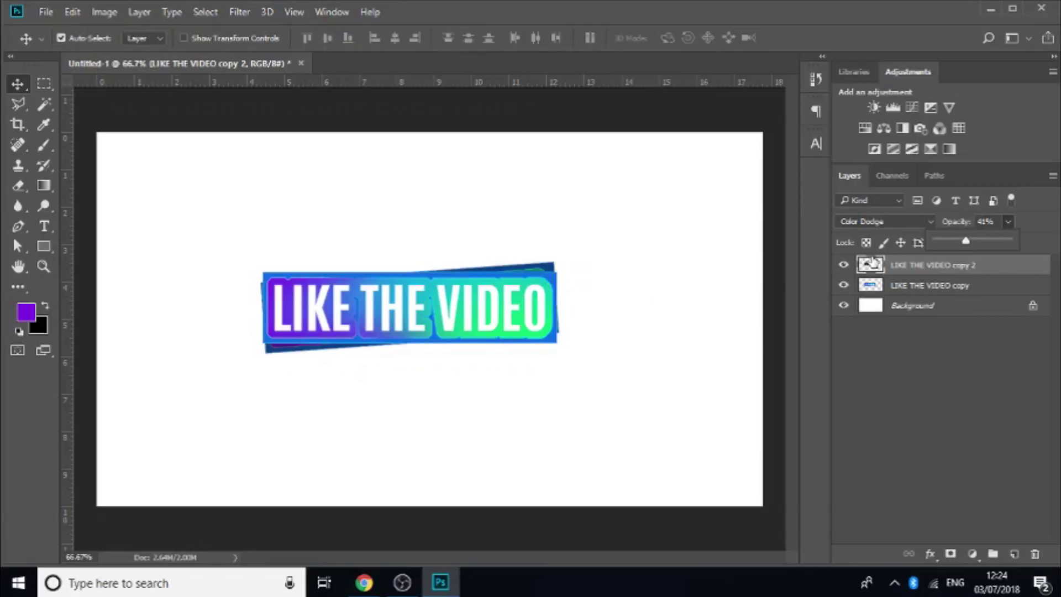
{"action": "left_click", "coordinate": [920, 289], "text": "ctrl"}
{"action": "key", "text": "ctrl+e"}
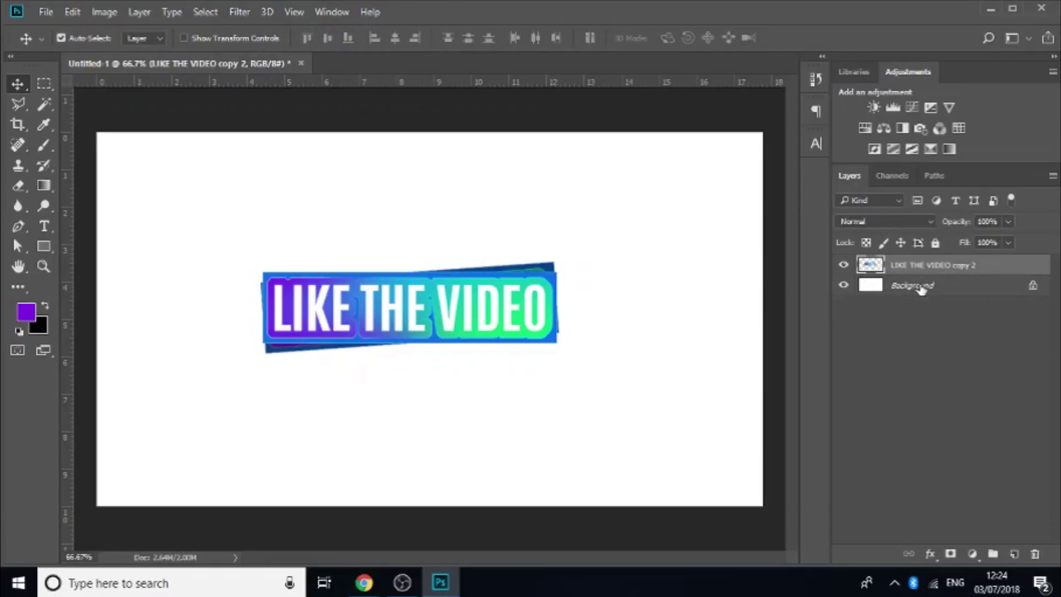
Step: Add a Black, White Gradient Overlay in Overlay mode, angled off 90°, at 23% opacity
{"action": "double_click", "coordinate": [1023, 271]}
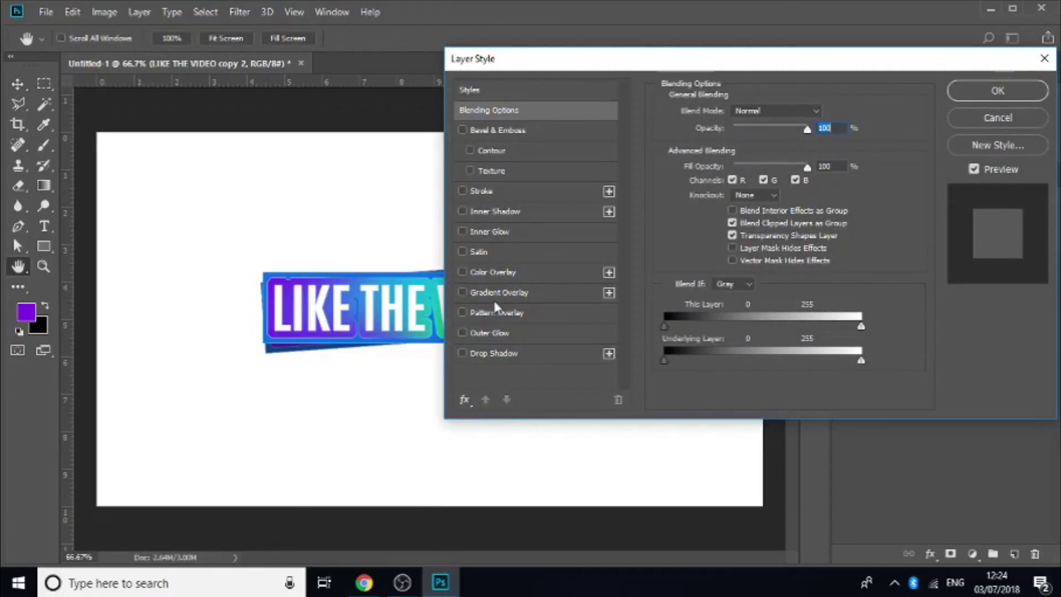
{"action": "left_click", "coordinate": [496, 294]}
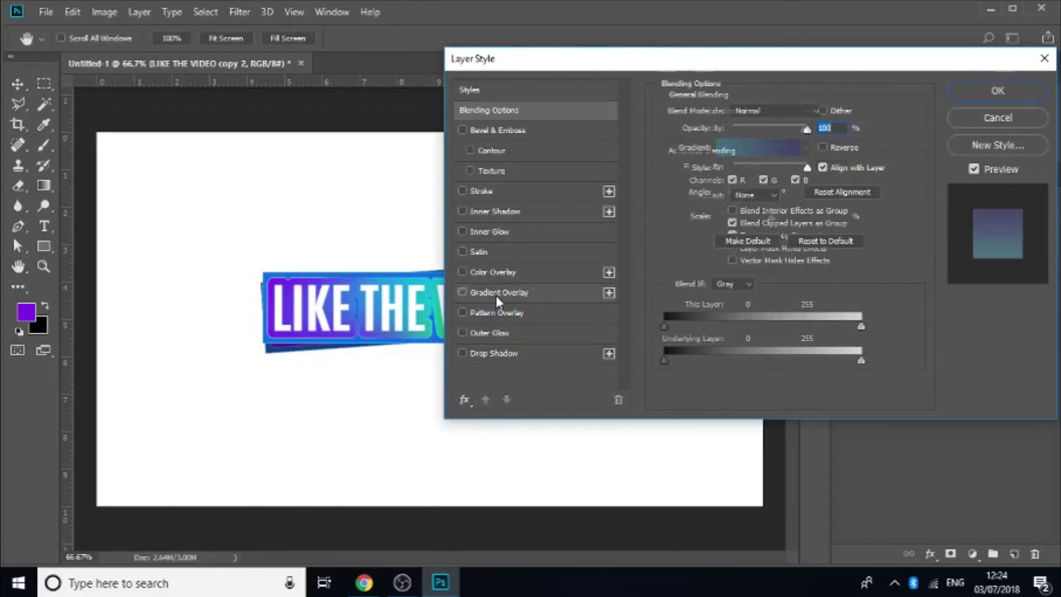
{"action": "left_click", "coordinate": [739, 150]}
{"action": "left_click", "coordinate": [750, 119]}
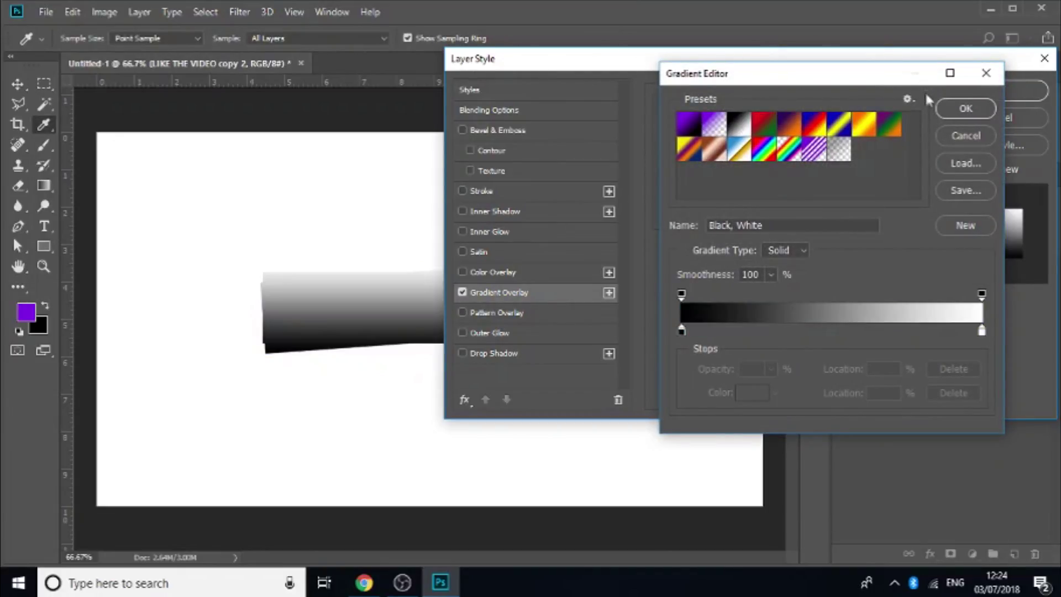
{"action": "left_click", "coordinate": [952, 111]}
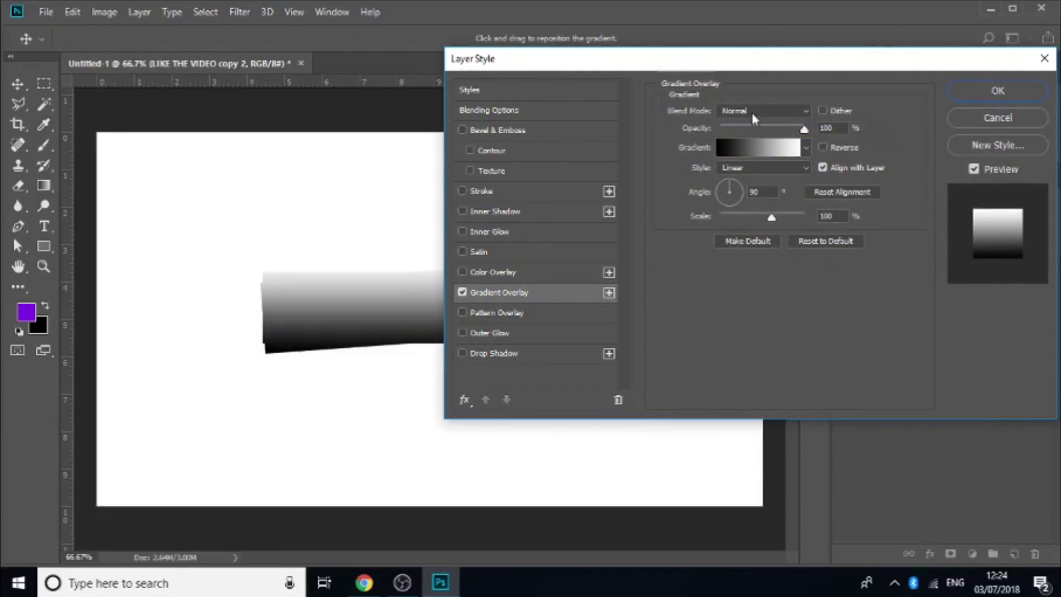
{"action": "left_click", "coordinate": [752, 111]}
{"action": "left_click", "coordinate": [740, 265]}
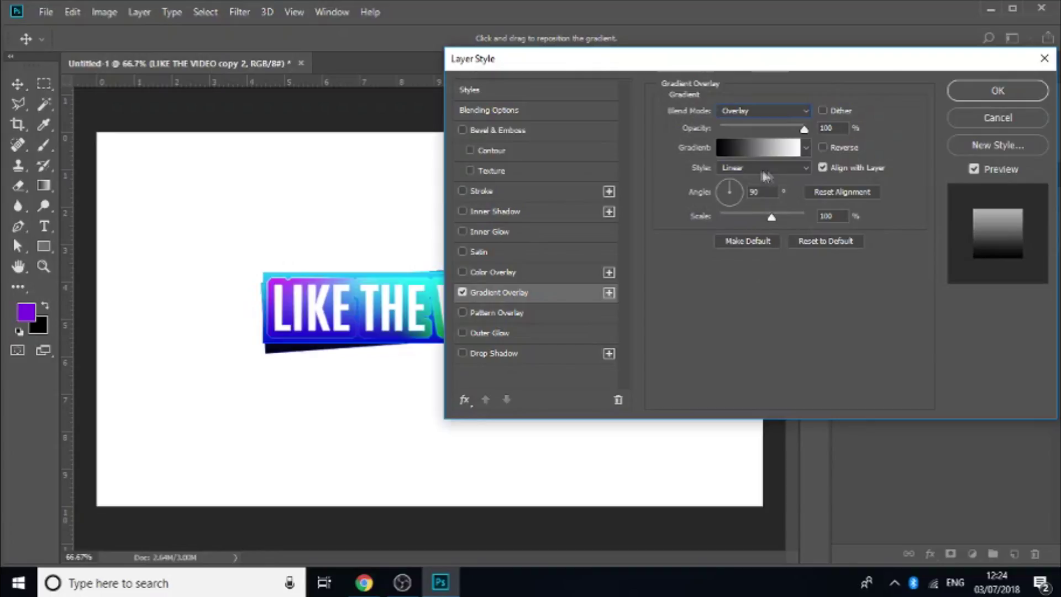
{"action": "left_click_drag", "start_coordinate": [735, 184], "coordinate": [729, 179]}
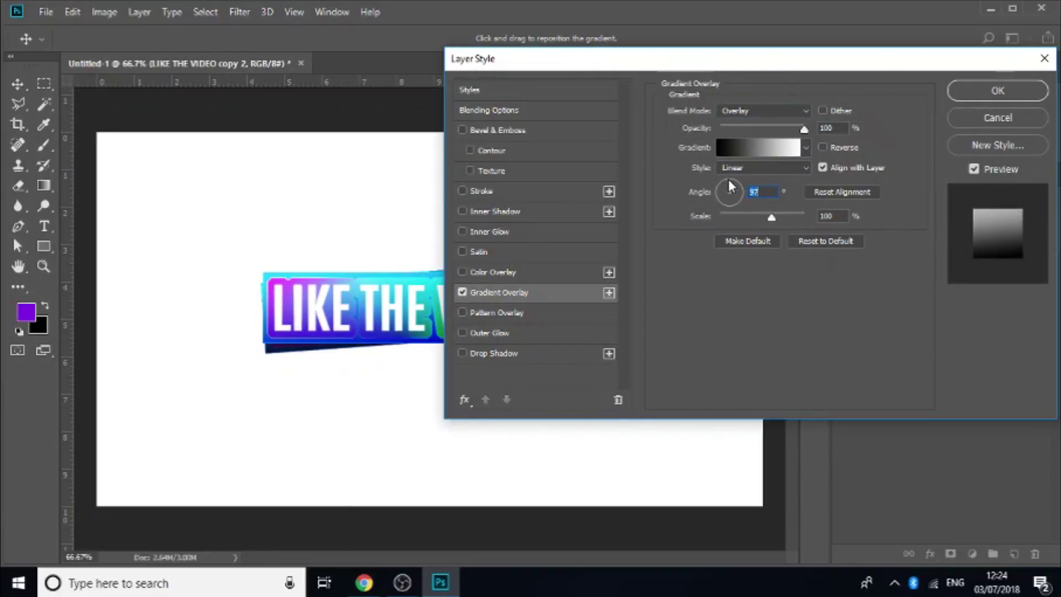
{"action": "left_click", "coordinate": [739, 129]}
{"action": "left_click_drag", "start_coordinate": [740, 128], "coordinate": [738, 127]}
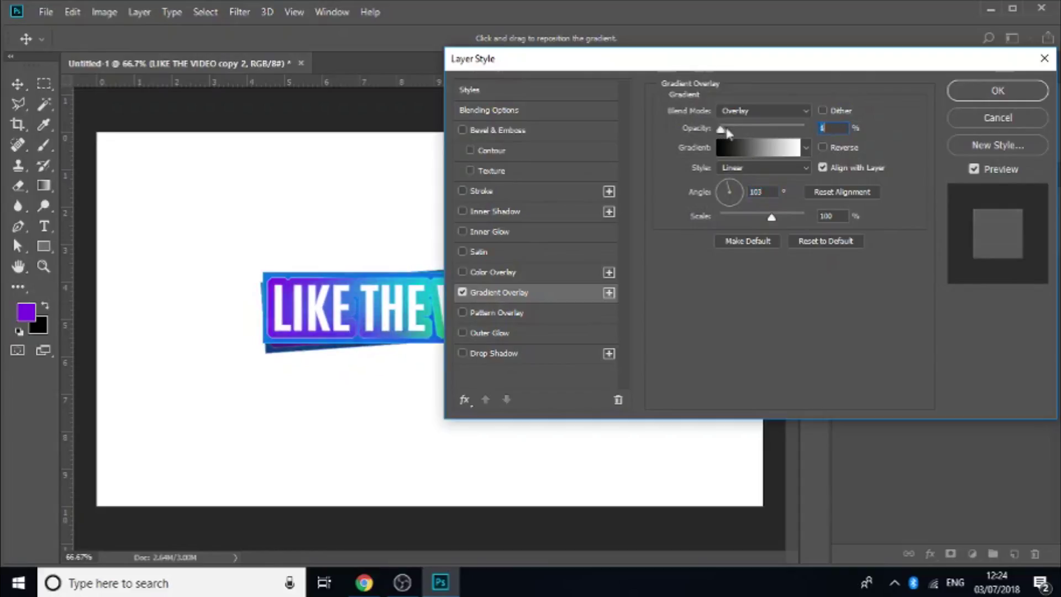
Step: Add an Overlay-mode Inner Glow and a Drop Shadow, then apply the layer styles
{"action": "left_click", "coordinate": [483, 232]}
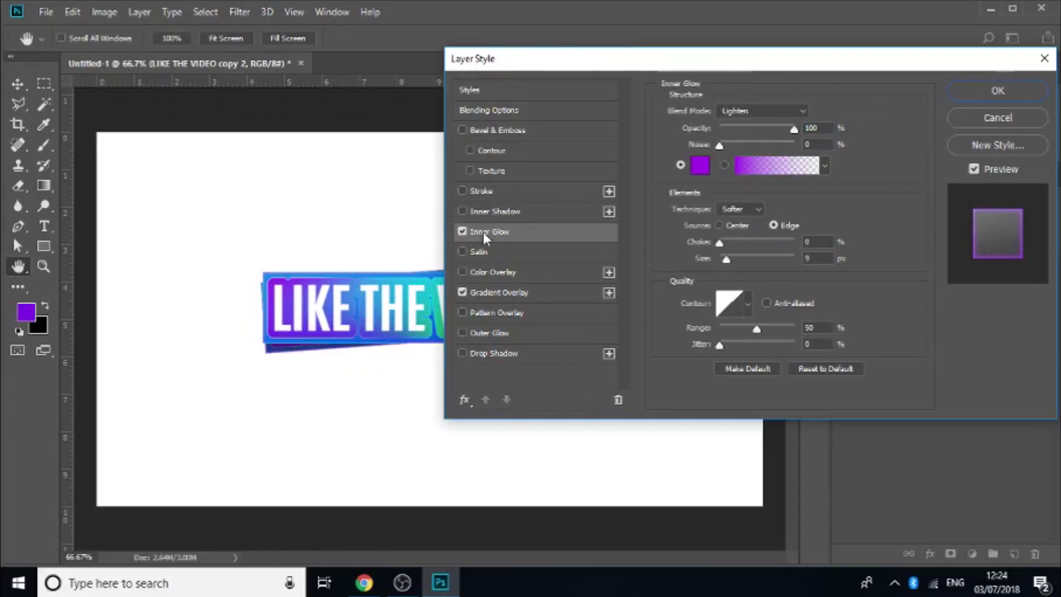
{"action": "left_click", "coordinate": [766, 113]}
{"action": "left_click", "coordinate": [735, 265]}
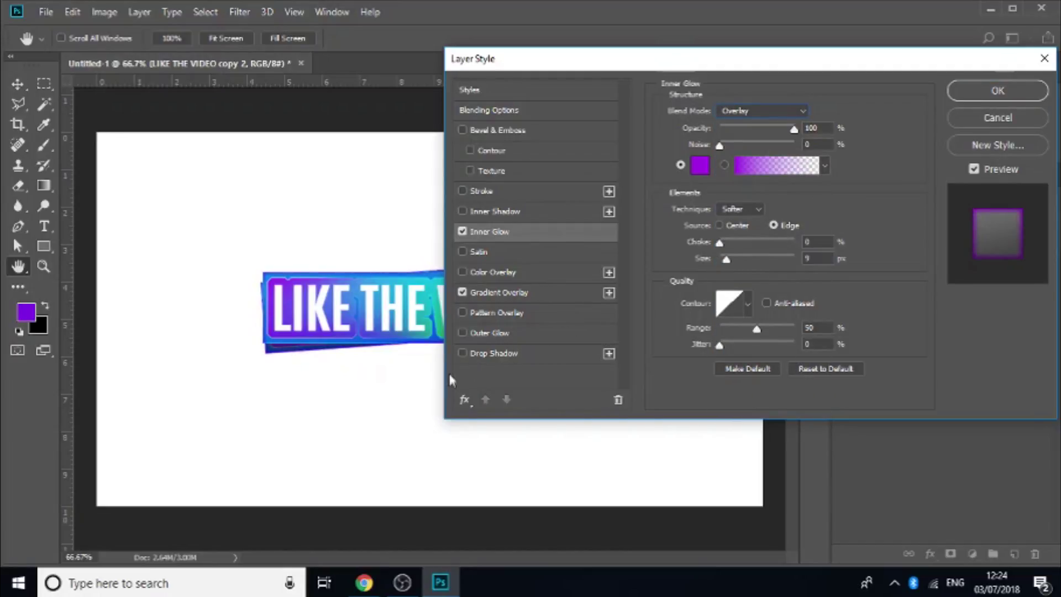
{"action": "left_click", "coordinate": [472, 358]}
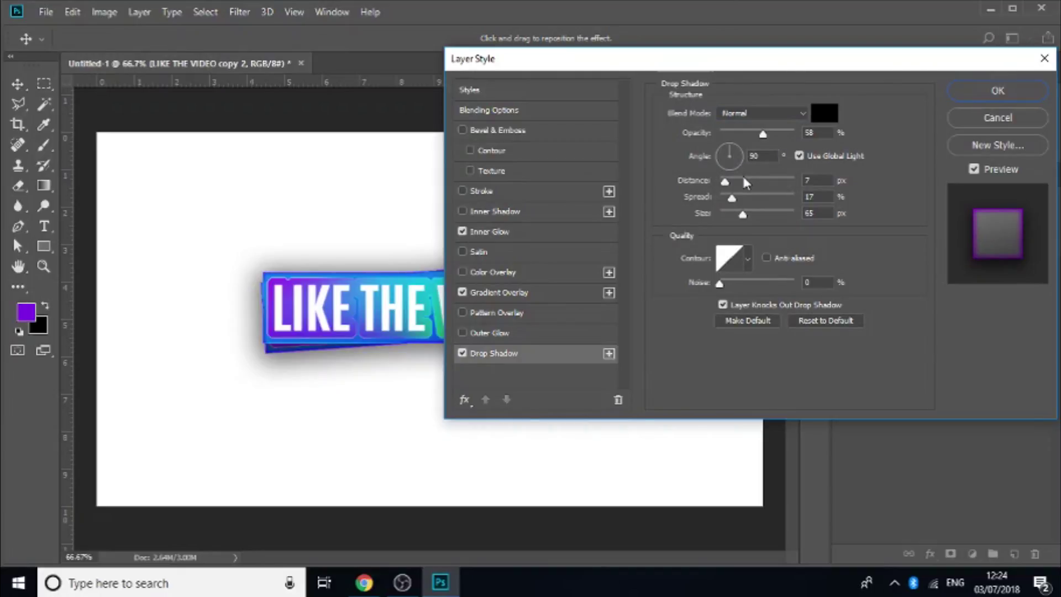
{"action": "left_click", "coordinate": [991, 91]}
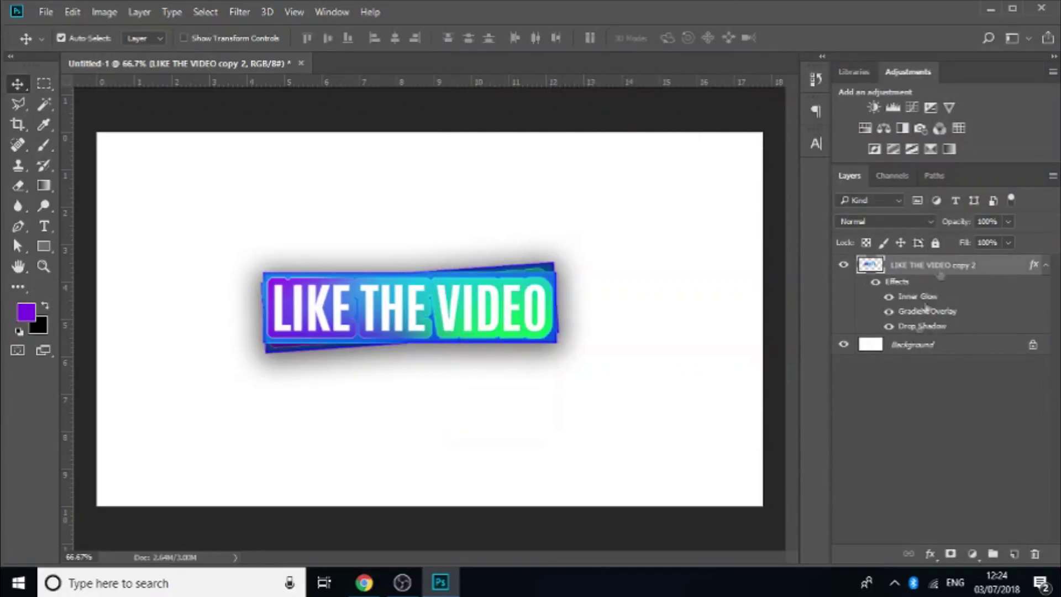
Step: Rasterize the banner's layer style and delete the white Background layer
{"action": "right_click", "coordinate": [943, 268]}
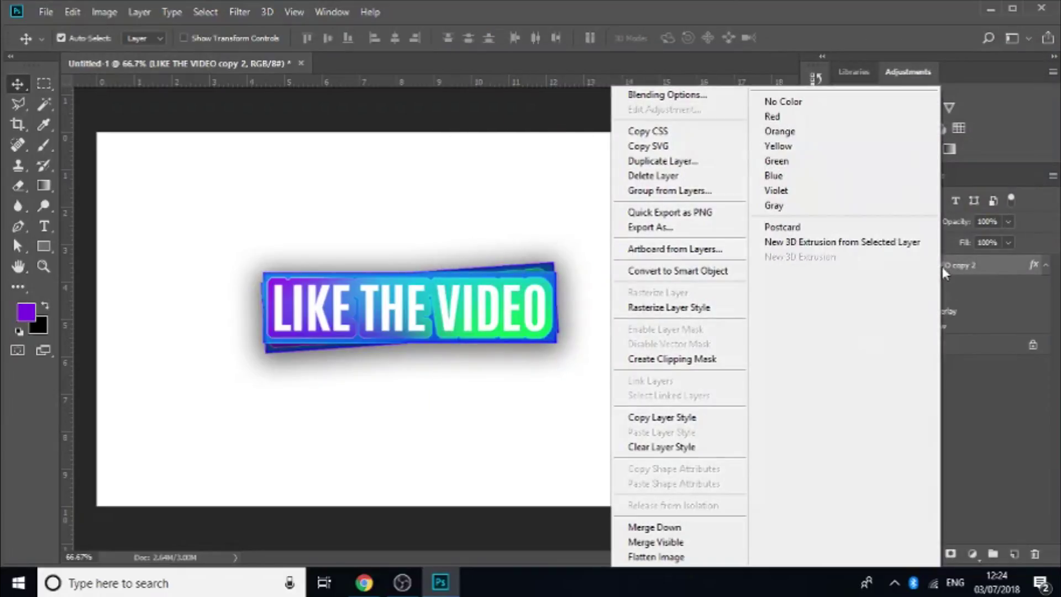
{"action": "left_click", "coordinate": [712, 308]}
{"action": "left_click", "coordinate": [895, 286]}
{"action": "key", "text": "Delete"}
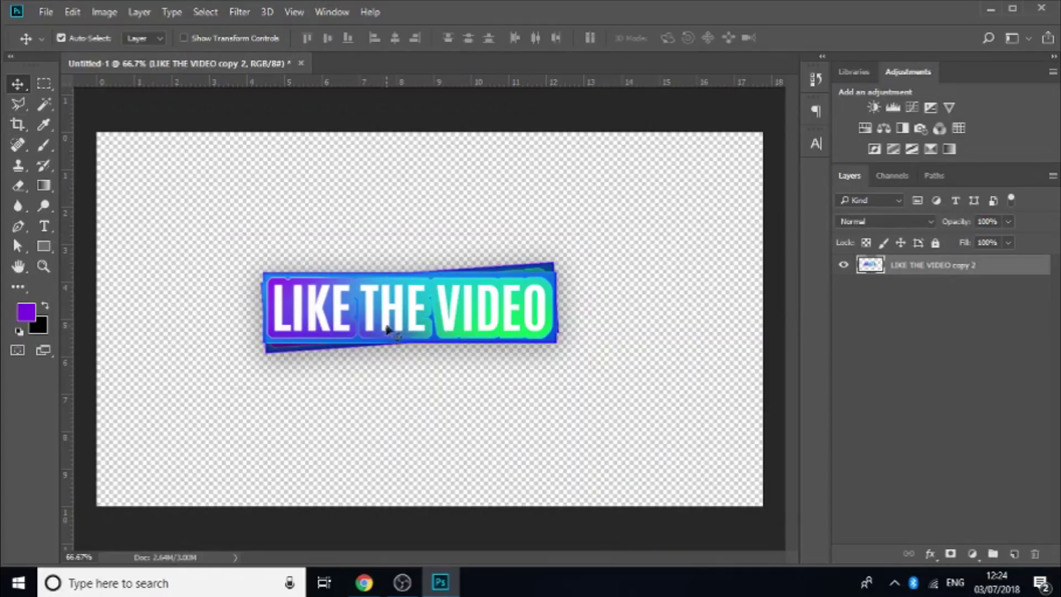
Step: Scale the banner to about 83% and place it in the canvas's bottom-left corner
{"action": "left_click_drag", "start_coordinate": [388, 328], "coordinate": [231, 473]}
{"action": "key", "text": "ctrl+t"}
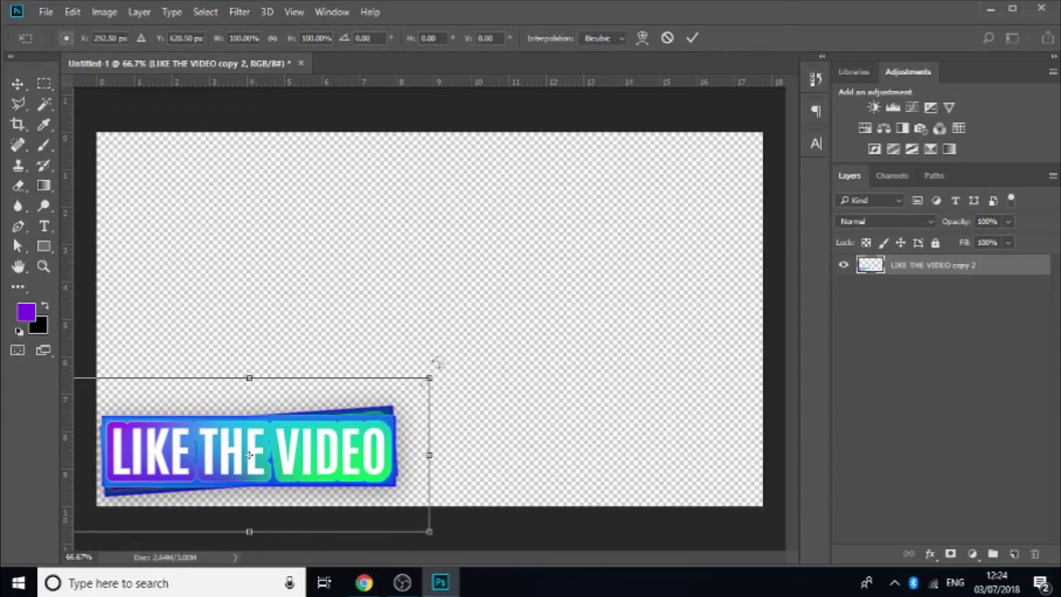
{"action": "left_click_drag", "start_coordinate": [429, 378], "coordinate": [359, 393]}
{"action": "left_click_drag", "start_coordinate": [286, 441], "coordinate": [293, 431]}
{"action": "key", "text": "Return"}
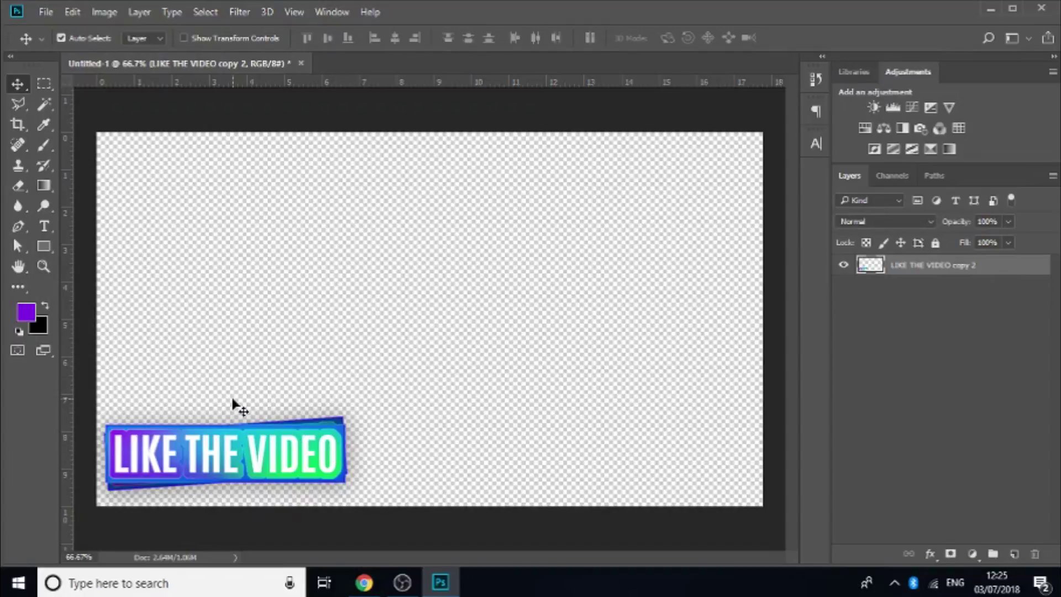
Step: Apply a +24 Hue shift to the banner with Hue/Saturation
{"action": "key", "text": "ctrl"}
{"action": "key", "text": "ctrl+u"}
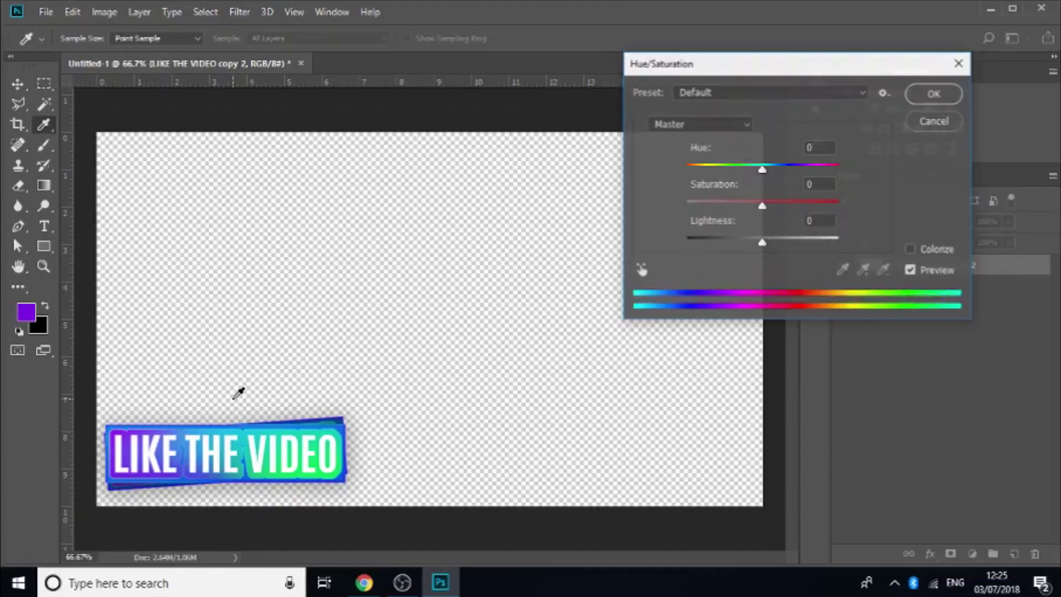
{"action": "mouse_move", "coordinate": [762, 165]}
{"action": "left_mouse_down"}
{"action": "mouse_move", "coordinate": [685, 179]}
{"action": "mouse_move", "coordinate": [801, 181]}
{"action": "mouse_move", "coordinate": [781, 164]}
{"action": "left_mouse_up"}
{"action": "left_click", "coordinate": [933, 93]}
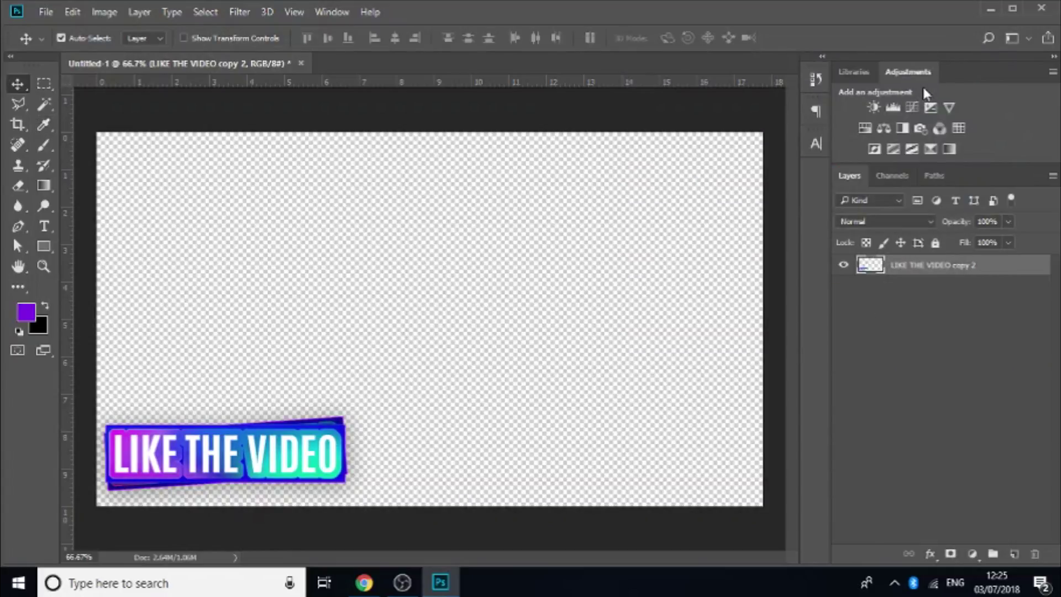